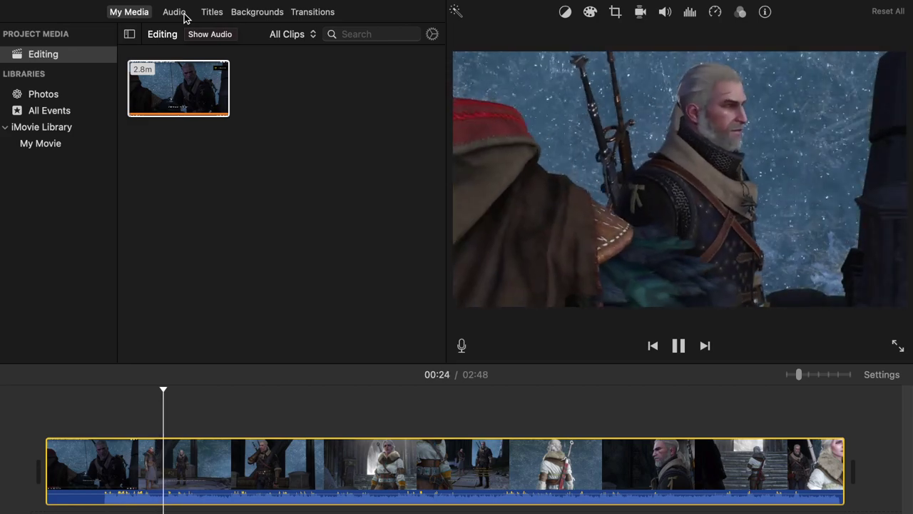
# Browse iMovie's Audio, Titles, Backgrounds and Transitions collections in turn
pyautogui.click(174, 12)
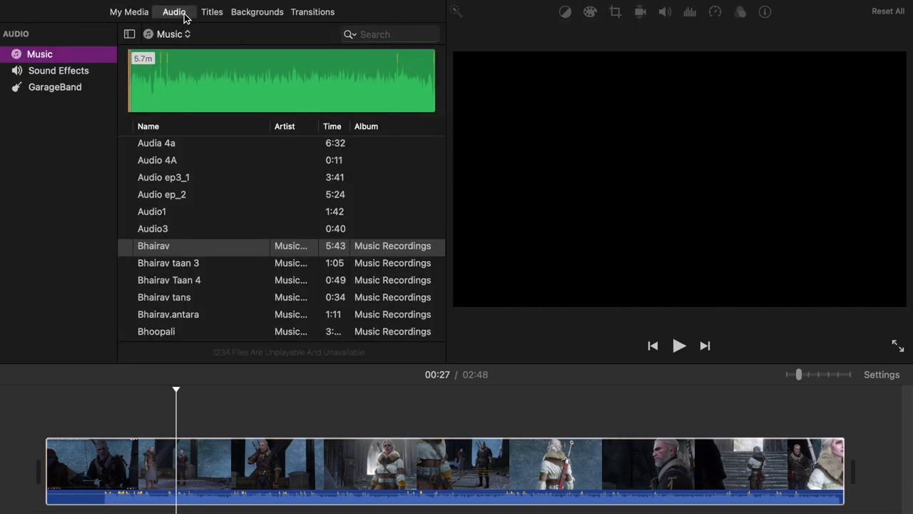
pyautogui.click(212, 13)
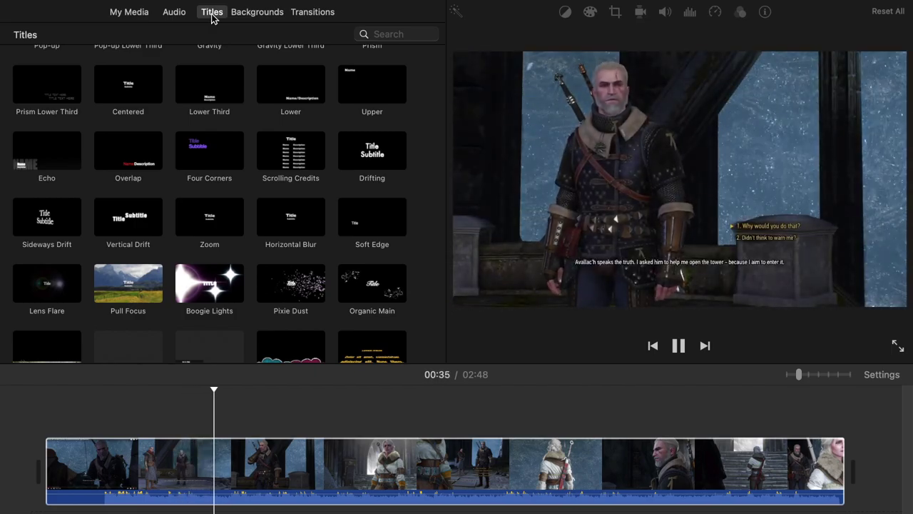
pyautogui.click(258, 13)
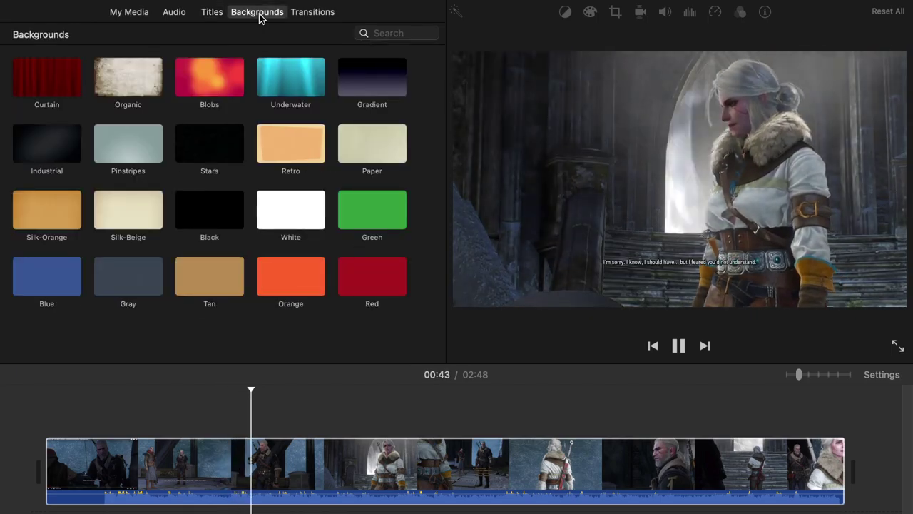
pyautogui.click(317, 15)
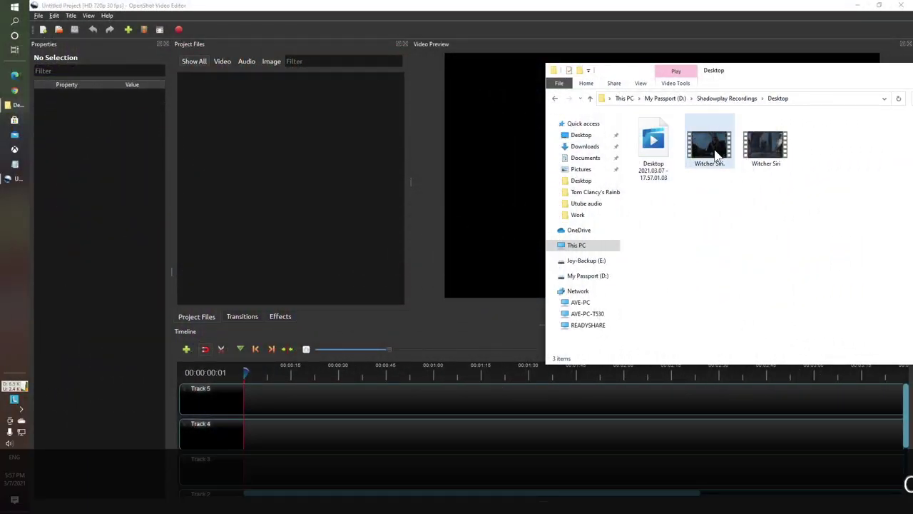
# Import Witcher Siri.mp4 into OpenShot, place it on Track 5, and start the preview
pyautogui.moveTo(717, 154); pyautogui.dragTo(273, 164)
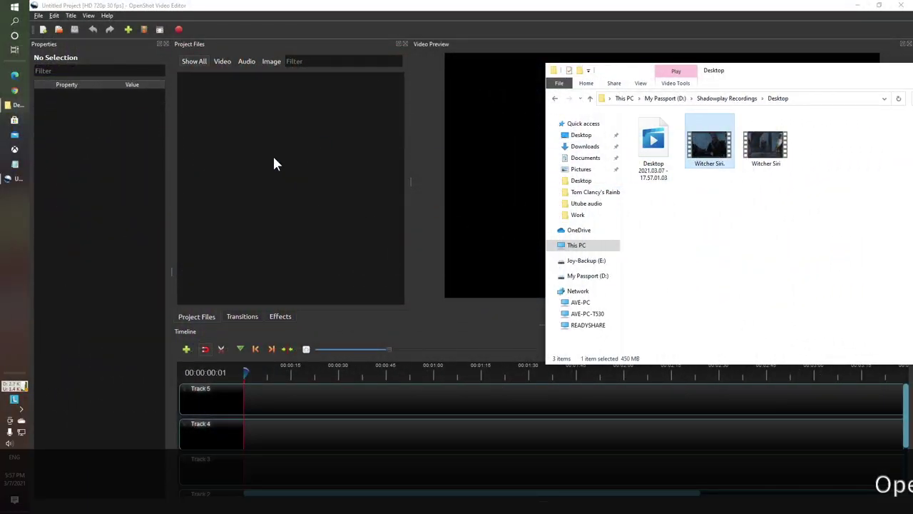
pyautogui.click(339, 191)
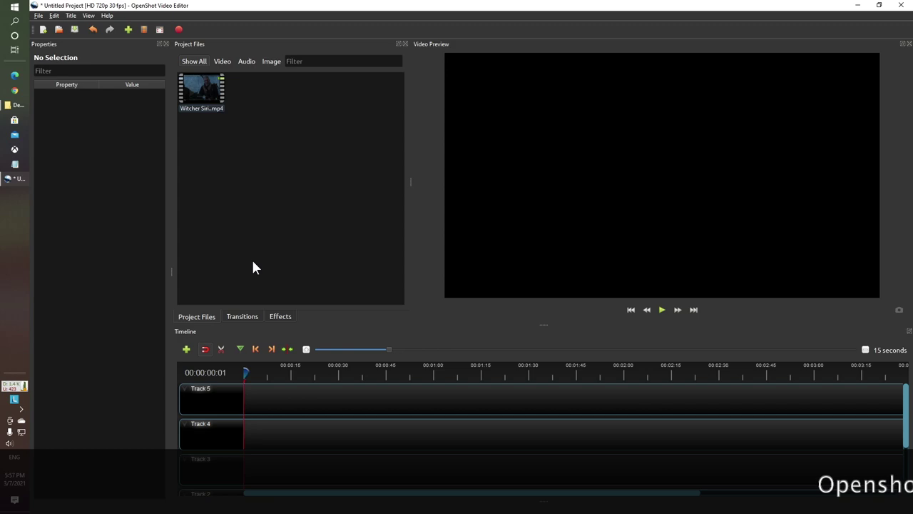
pyautogui.moveTo(205, 88); pyautogui.dragTo(247, 405)
pyautogui.click(310, 372)
pyautogui.press('space')
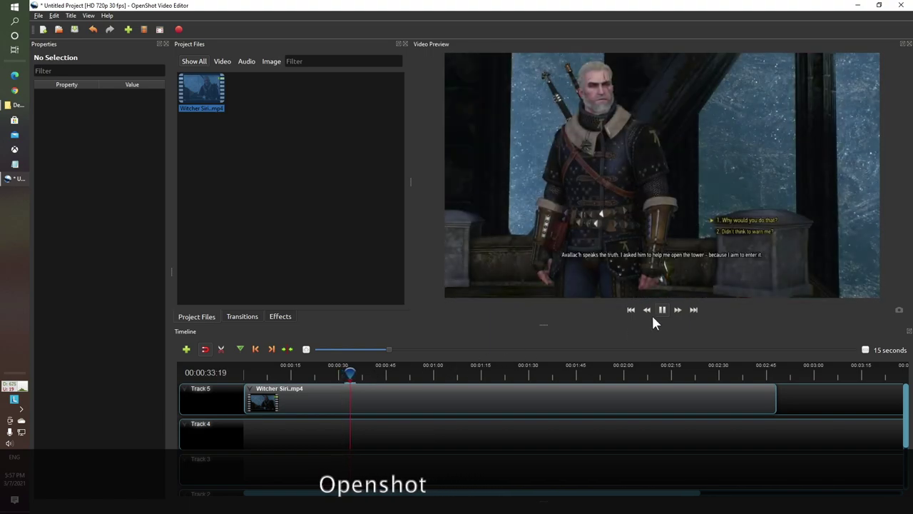
# Set the Track 5 clip to Time > Fast > Forward > 2X and replay it from near its start
pyautogui.click(662, 309)
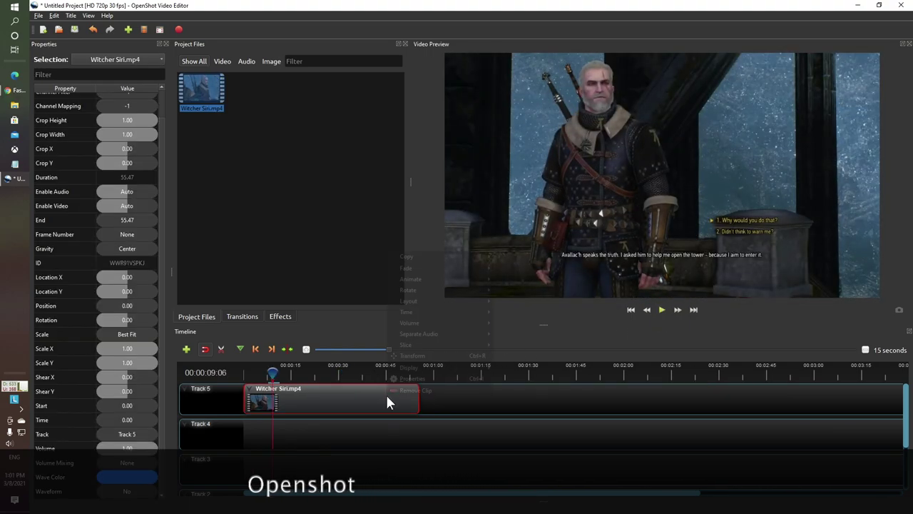
pyautogui.rightClick(390, 399)
pyautogui.moveTo(446, 312)
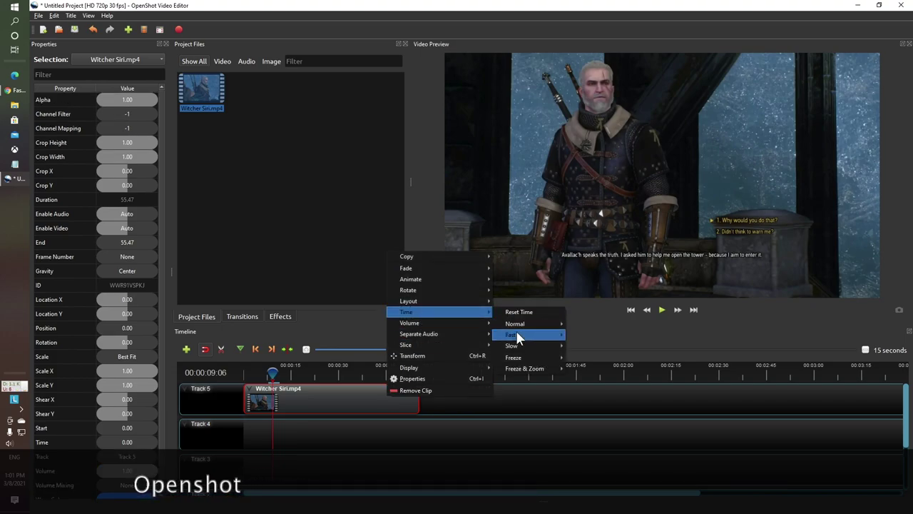
pyautogui.moveTo(518, 336)
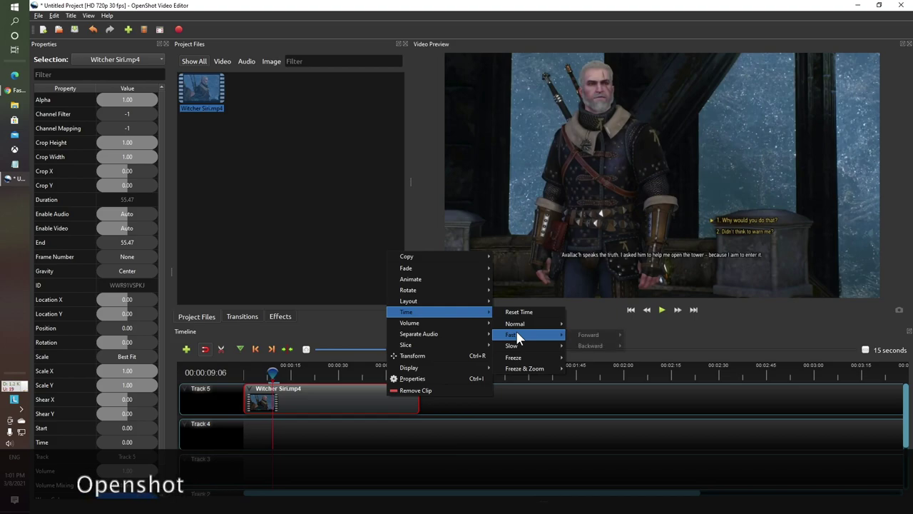
pyautogui.moveTo(589, 336)
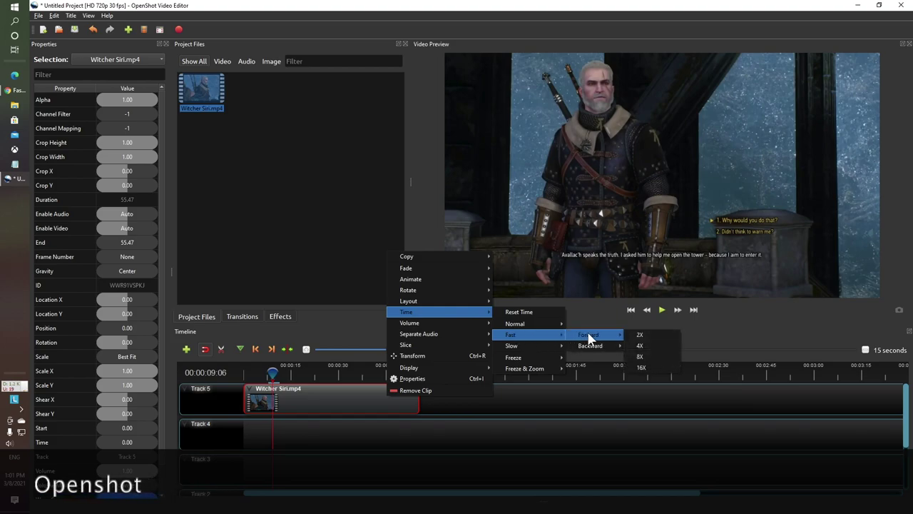
pyautogui.click(639, 335)
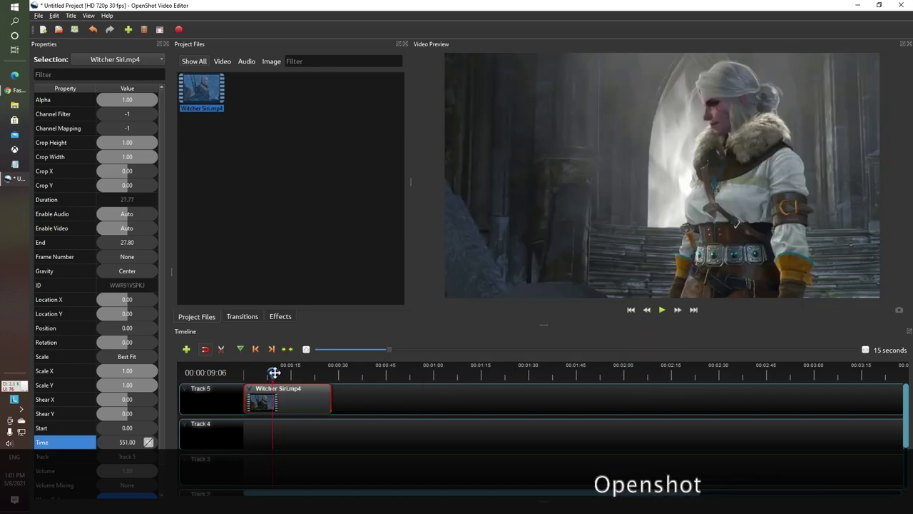
pyautogui.moveTo(274, 372); pyautogui.dragTo(246, 378)
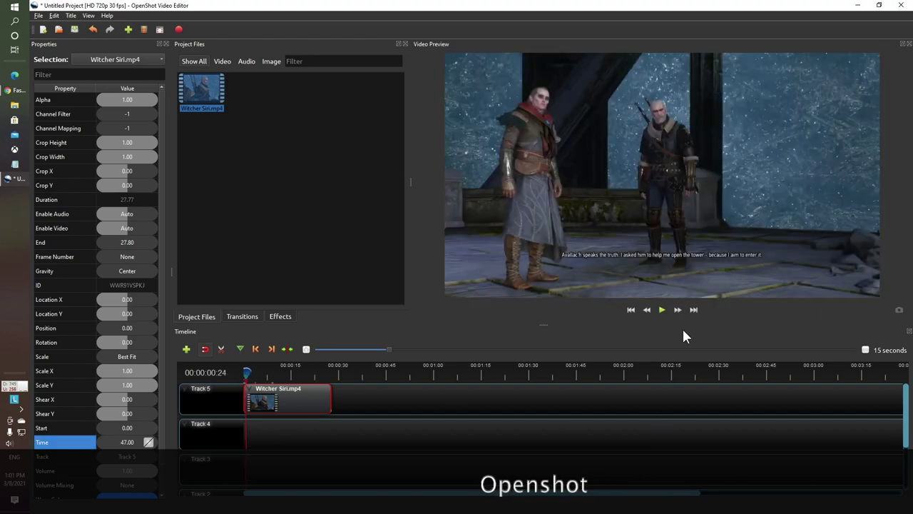
pyautogui.click(660, 311)
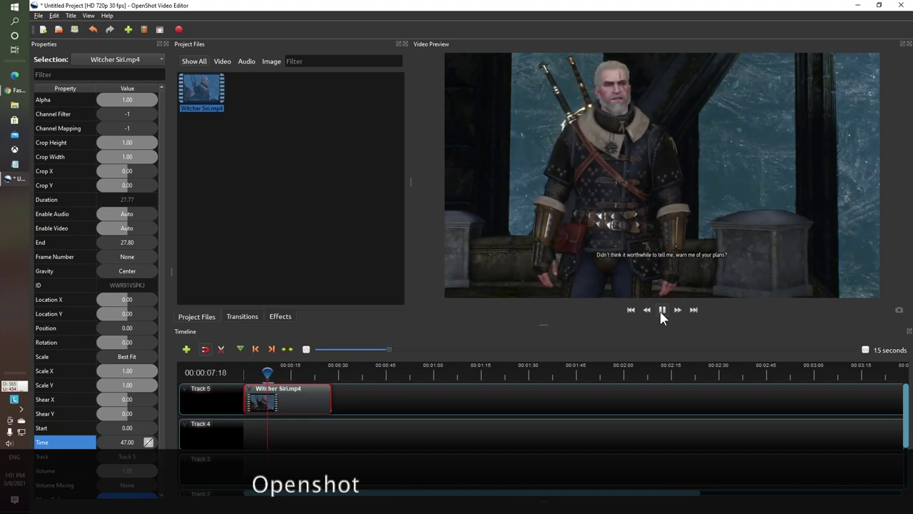
# Trim the clip's ending, test-trim its beginning with a preview, then restore the beginning
pyautogui.click(660, 311)
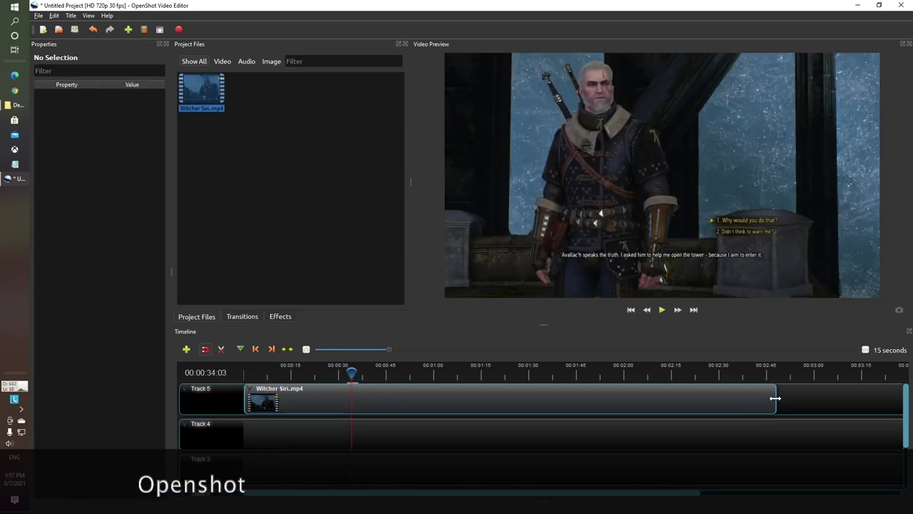
pyautogui.moveTo(775, 397); pyautogui.dragTo(651, 408)
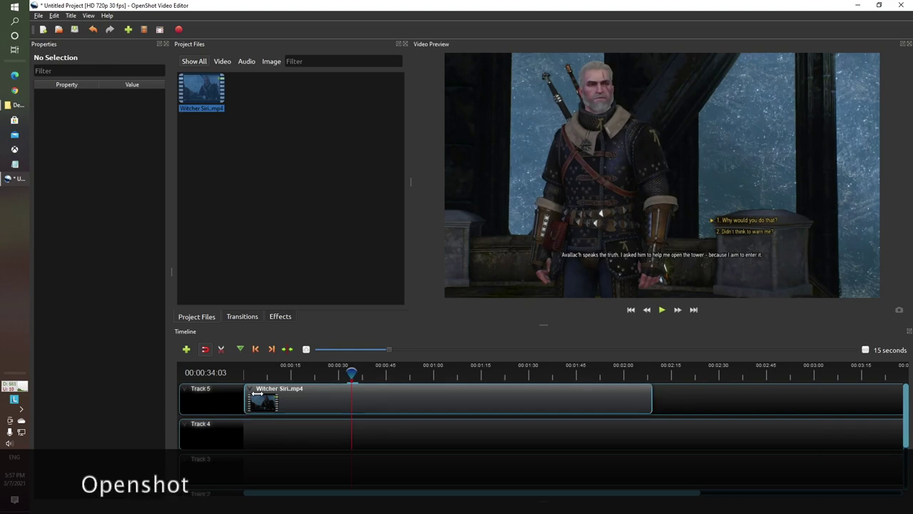
pyautogui.moveTo(246, 397); pyautogui.dragTo(329, 374)
pyautogui.click(341, 373)
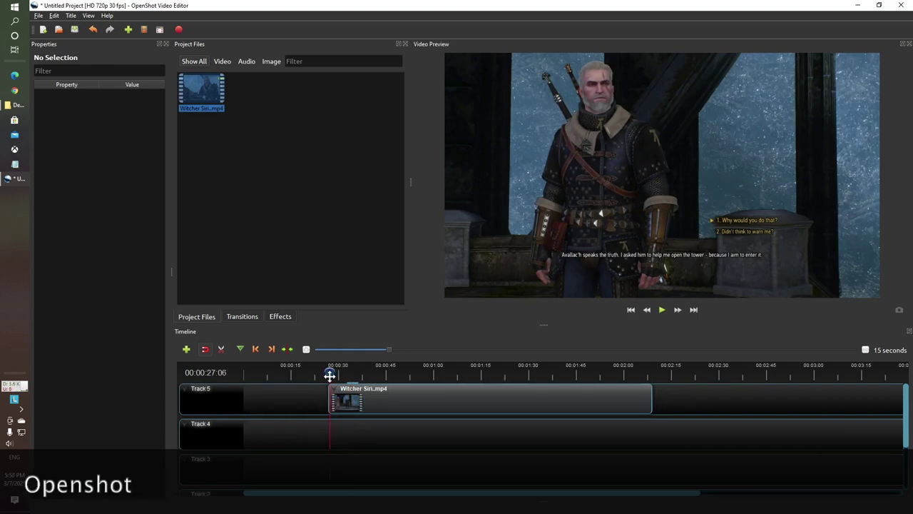
pyautogui.press('space')
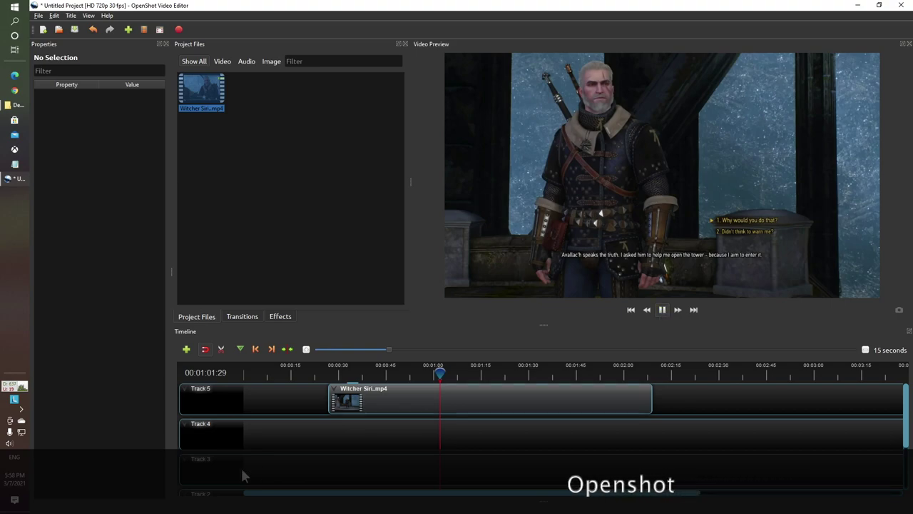
pyautogui.moveTo(328, 398); pyautogui.dragTo(239, 401)
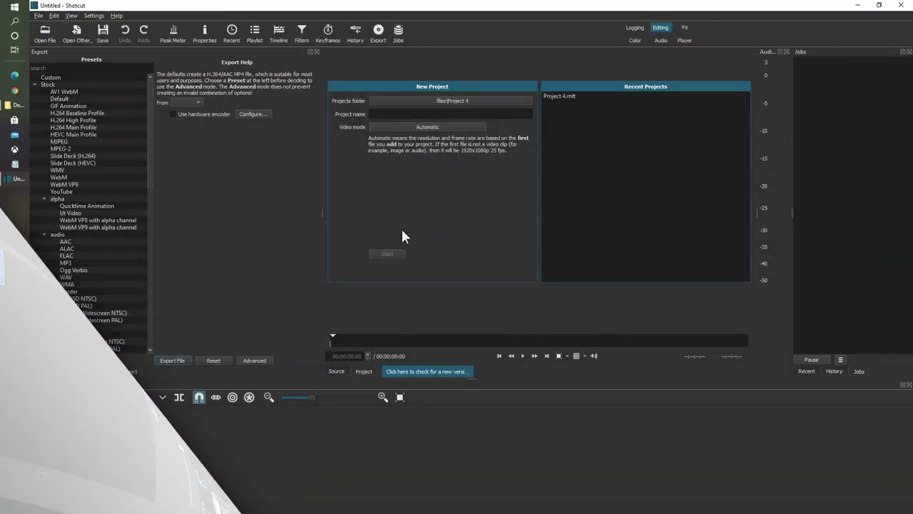
# Load Witcher Siri.mp4 into Shotcut without converting it, and drop it onto the V1 track
pyautogui.click(12, 106)
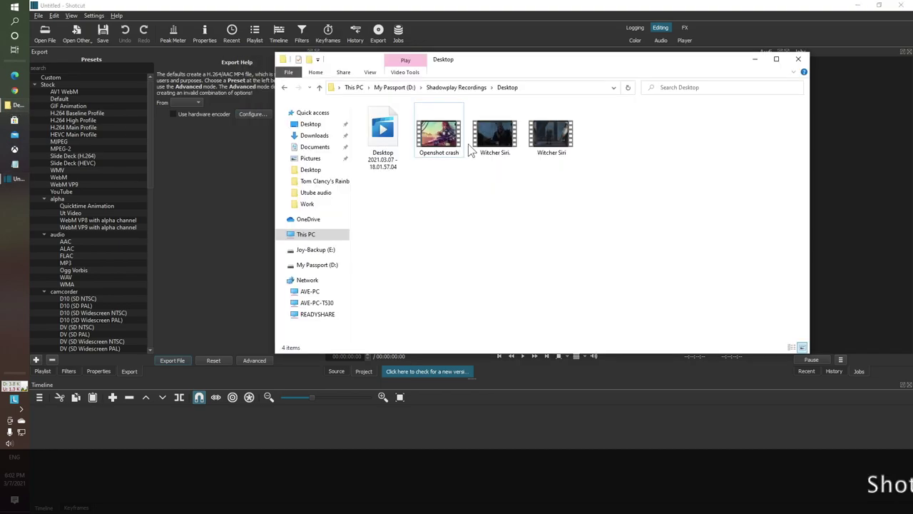
pyautogui.moveTo(495, 139); pyautogui.dragTo(202, 178)
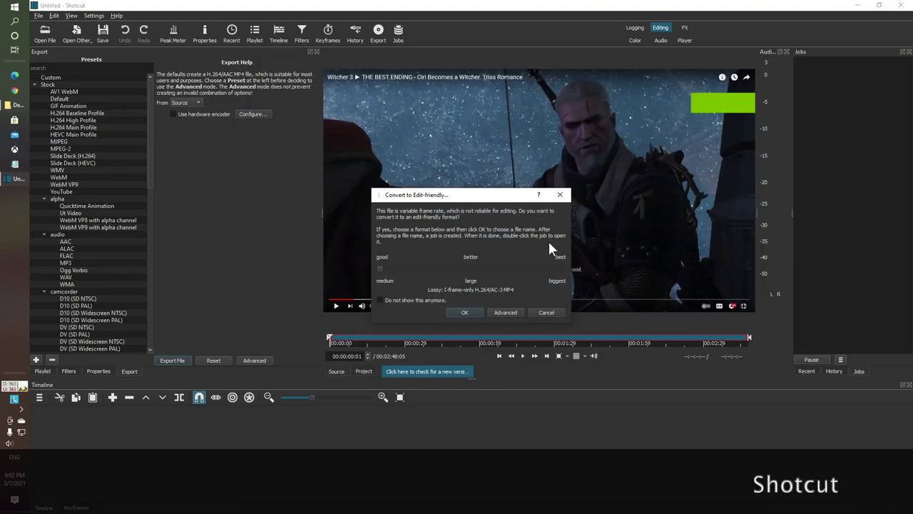
pyautogui.click(553, 314)
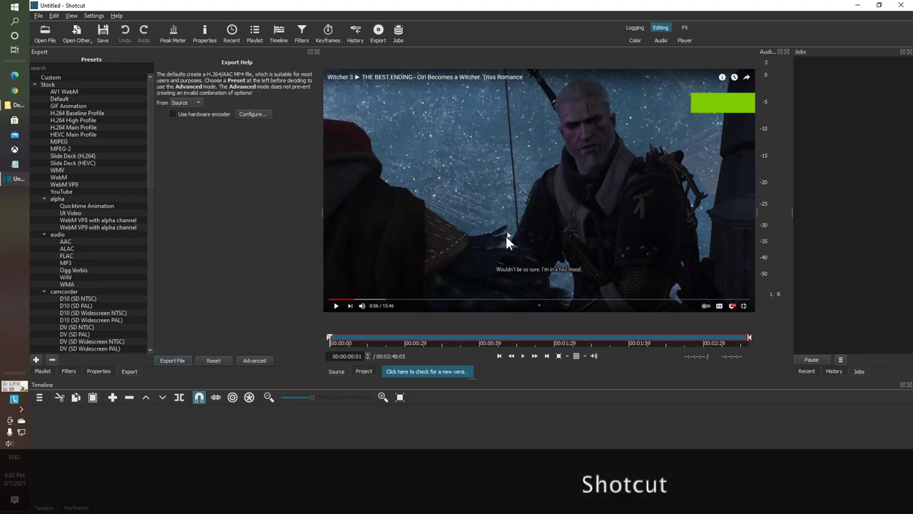
pyautogui.moveTo(491, 214); pyautogui.dragTo(192, 422)
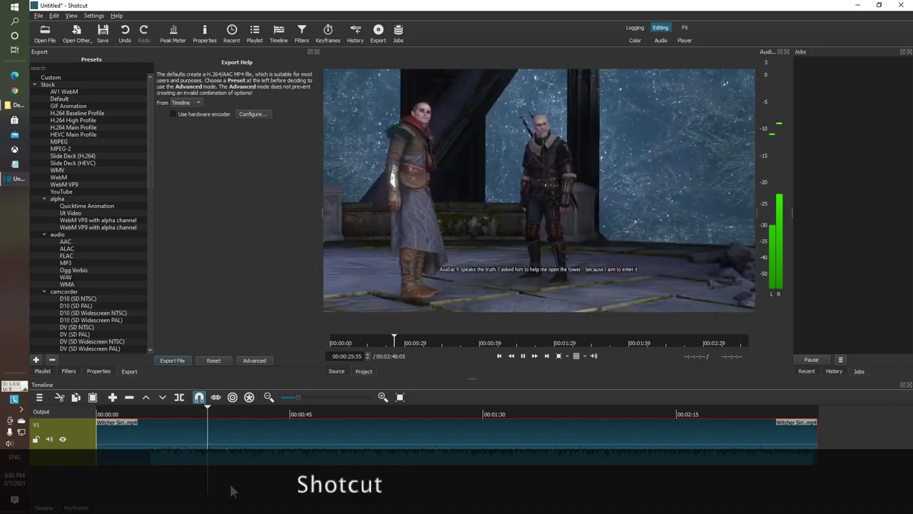
# Trim the V1 clip's start later and its end back to about 2:08, then preview from 0:41
pyautogui.click(795, 412)
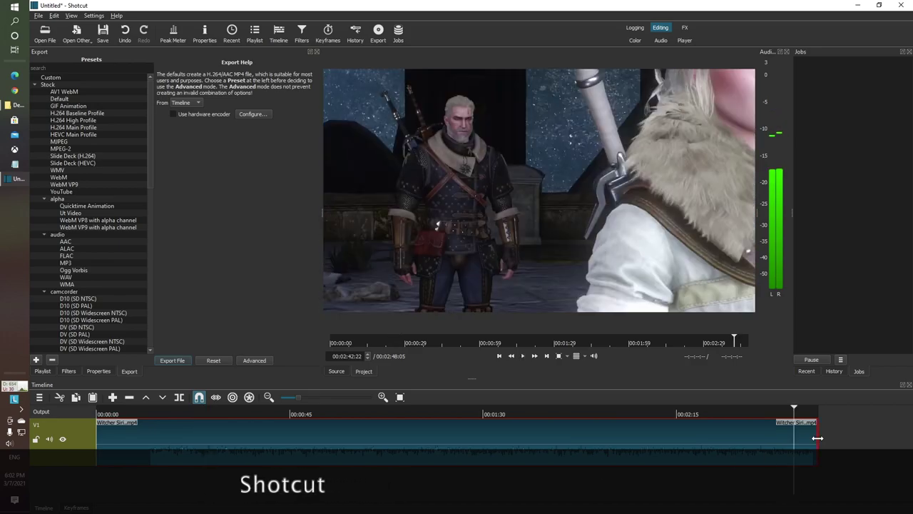
pyautogui.moveTo(816, 432); pyautogui.dragTo(718, 434)
pyautogui.moveTo(97, 431); pyautogui.dragTo(265, 434)
pyautogui.moveTo(650, 443); pyautogui.dragTo(649, 443)
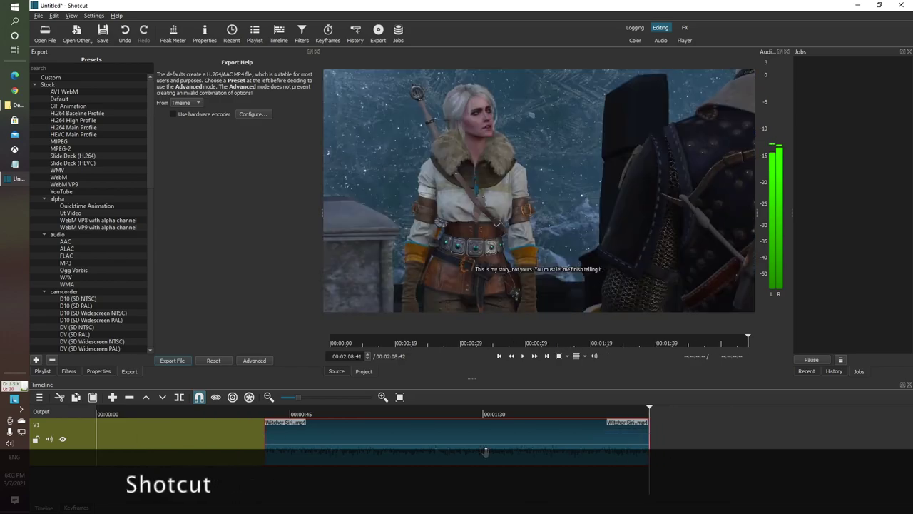
pyautogui.click(275, 487)
pyautogui.press('space')
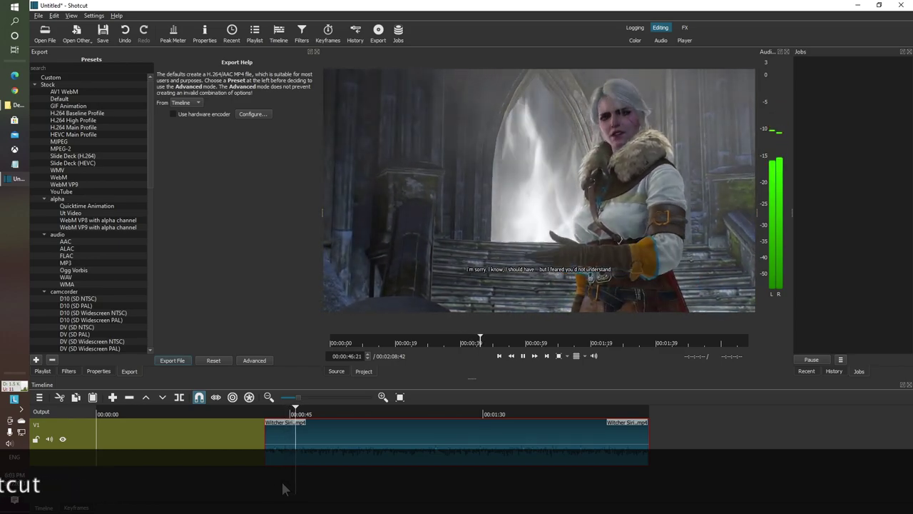
pyautogui.press('space')
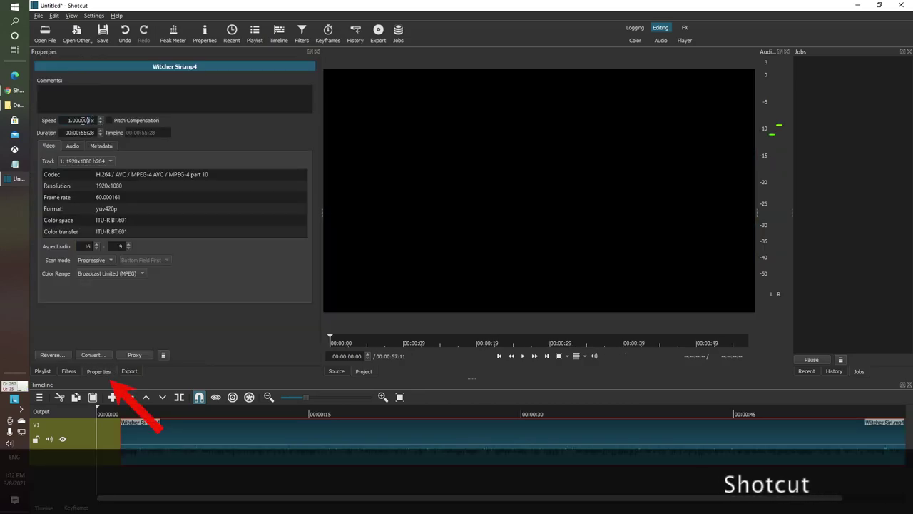
# Set the clip's Speed to 1.5x and preview the result
pyautogui.moveTo(92, 119); pyautogui.dragTo(70, 120)
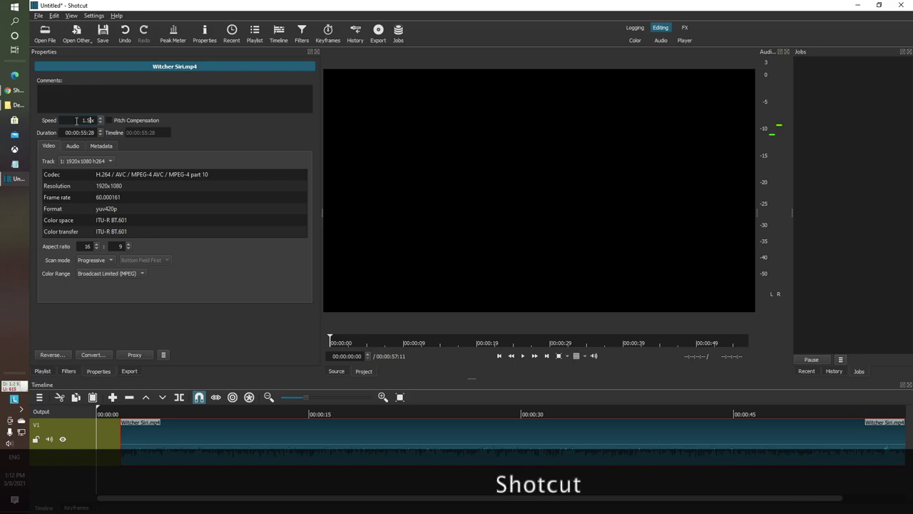
pyautogui.press('Return')
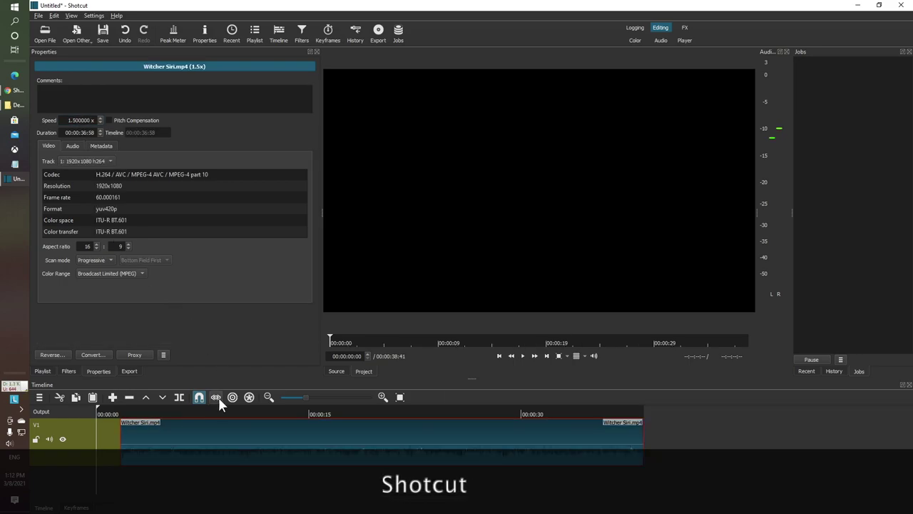
pyautogui.press('space')
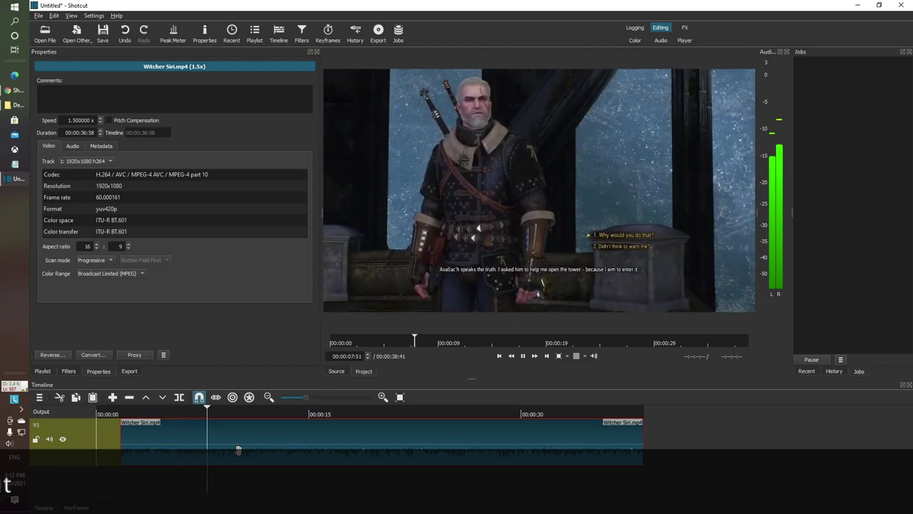
pyautogui.press('space')
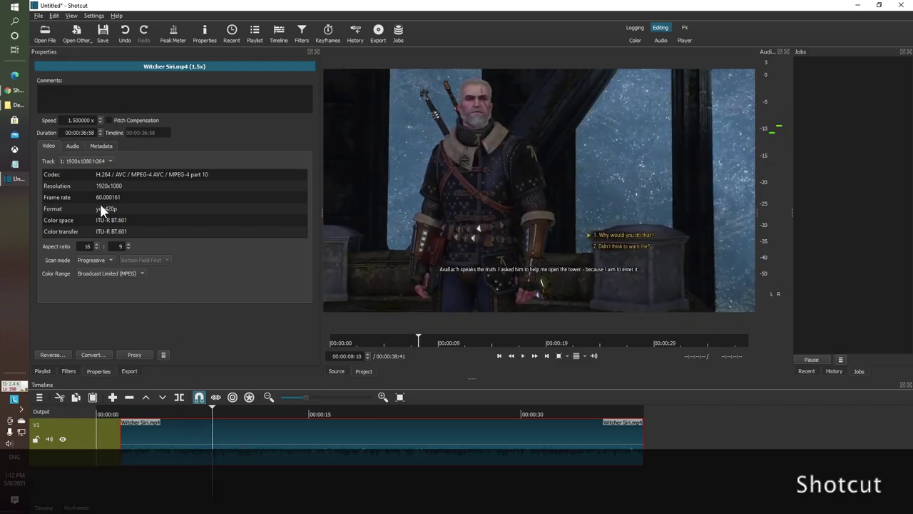
# Enable Pitch Compensation, then drag the Witcher Siri video onto Kdenlive's timeline
pyautogui.click(108, 120)
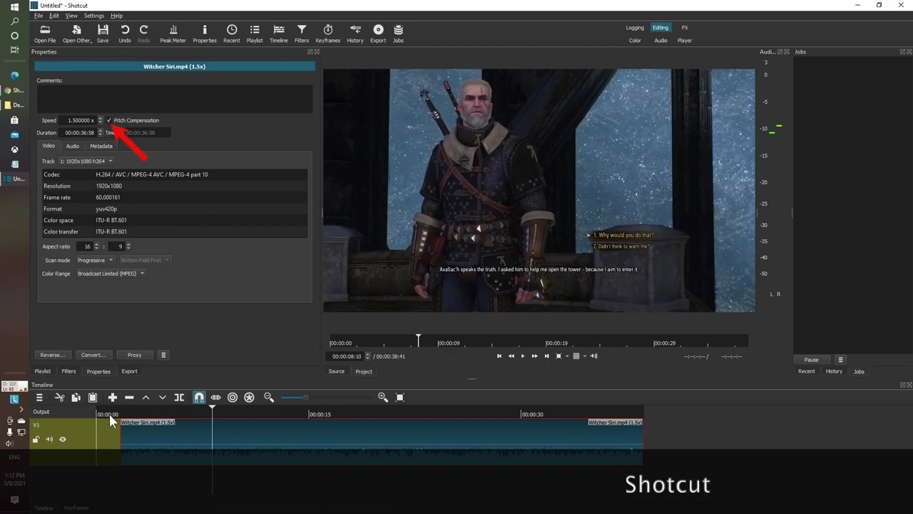
pyautogui.click(121, 490)
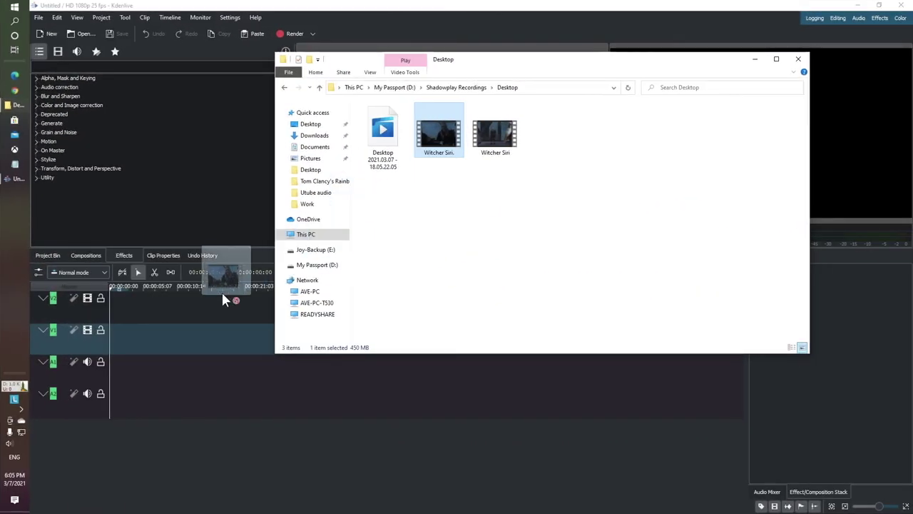
pyautogui.moveTo(222, 294); pyautogui.dragTo(159, 326)
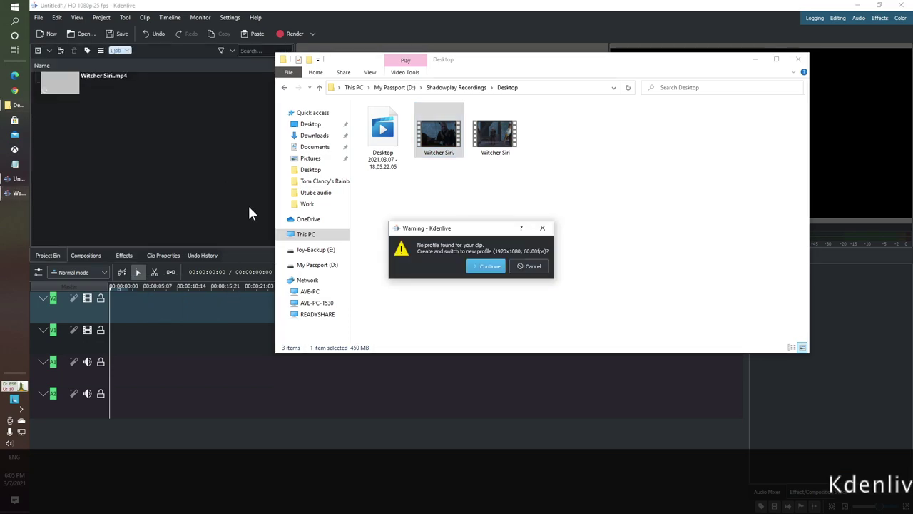
# Switch the project to the 1920x1080 60fps profile and trim the clip's end
pyautogui.click(492, 269)
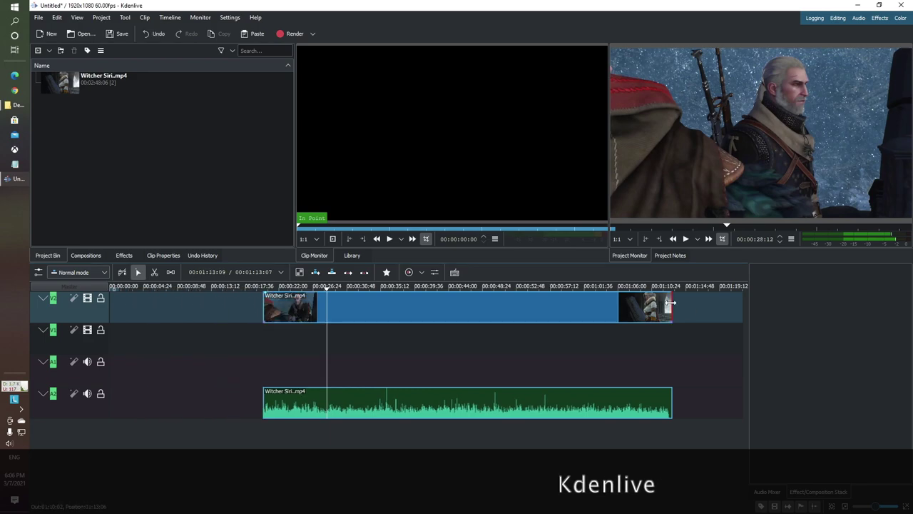
pyautogui.moveTo(670, 304); pyautogui.dragTo(548, 314)
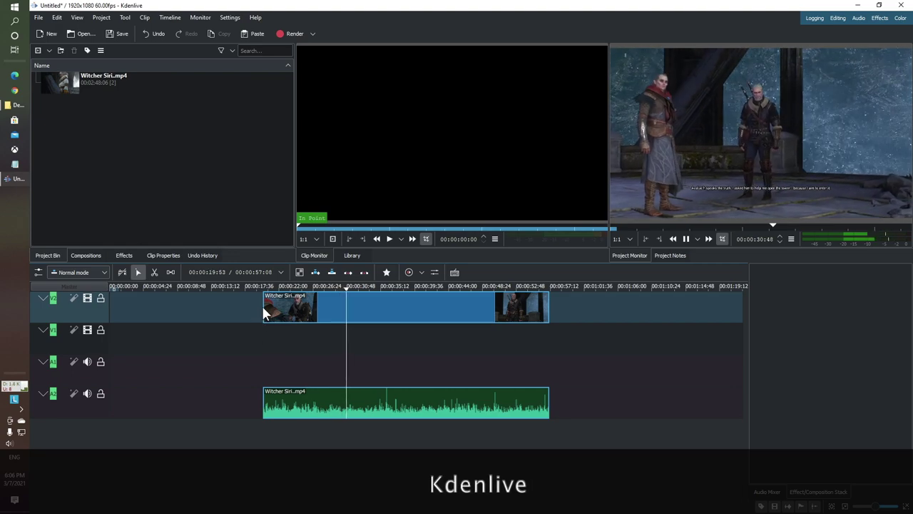
# Trim a little off the clip's start and preview, then undo all trims with Ctrl+Z and replay
pyautogui.moveTo(263, 307); pyautogui.dragTo(276, 336)
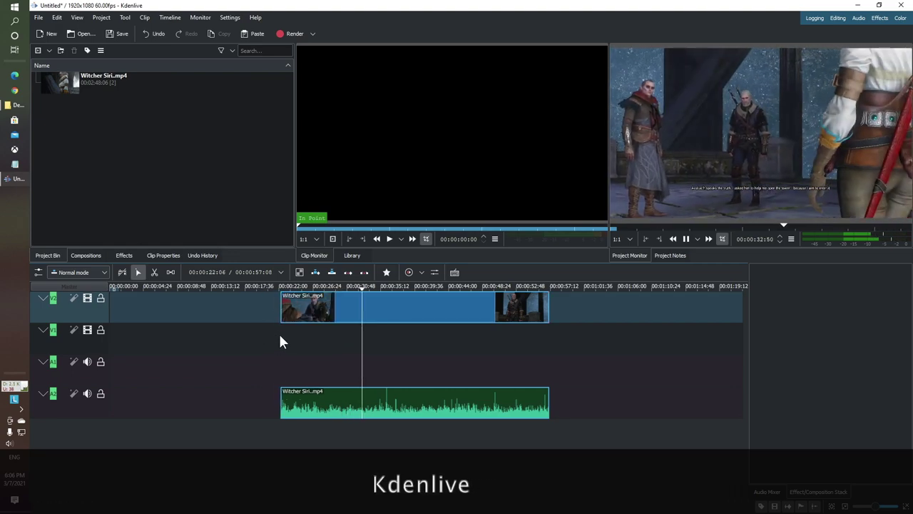
pyautogui.click(279, 332)
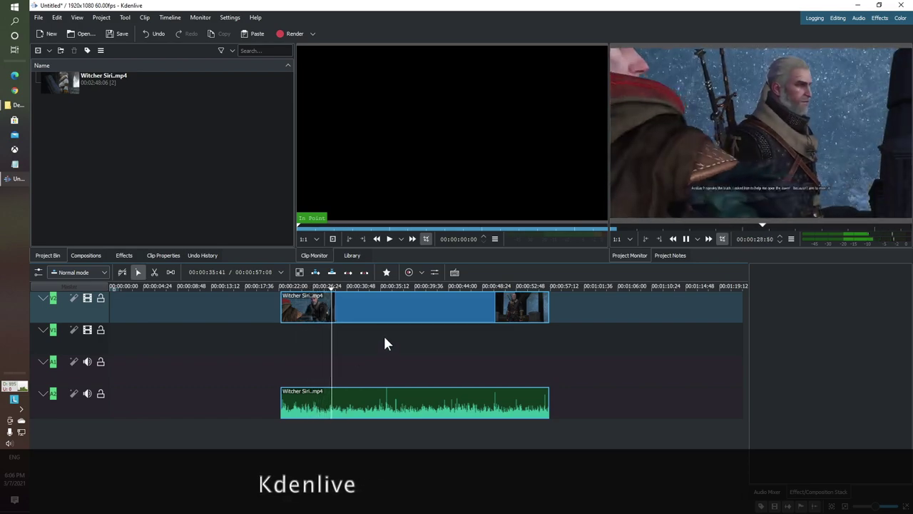
pyautogui.press('space')
pyautogui.hotkey('ctrl', 'z')
pyautogui.hotkey('ctrl', 'z')
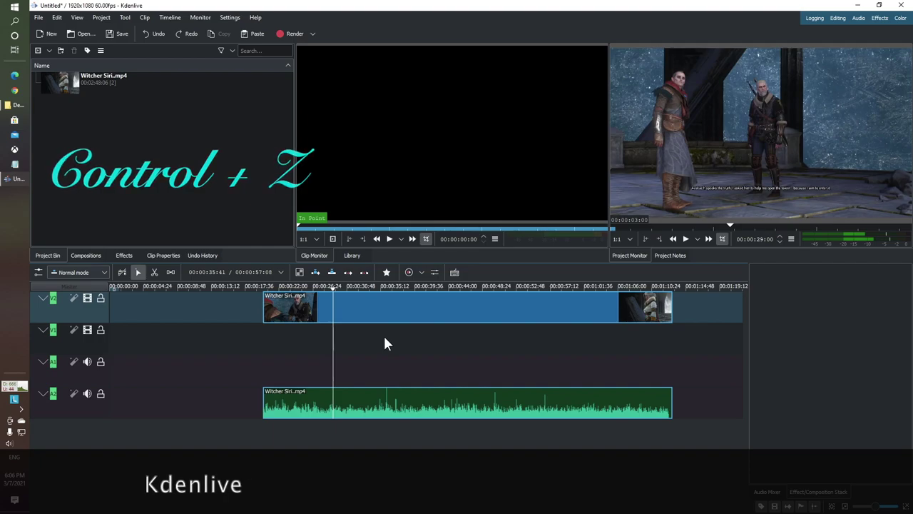
pyautogui.hotkey('ctrl', 'z')
pyautogui.click(231, 345)
pyautogui.press('space')
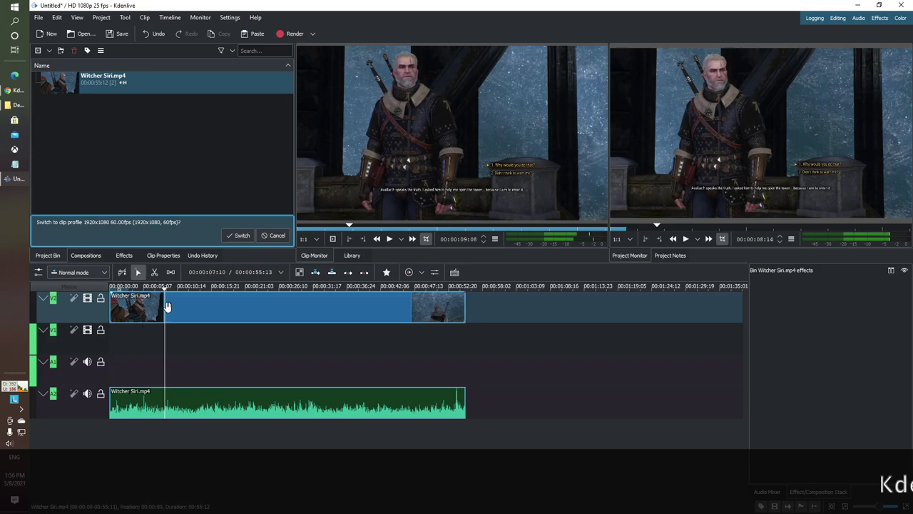
# Change the Witcher Siri clip's speed to 150% and play it back in the Project Monitor
pyautogui.rightClick(172, 307)
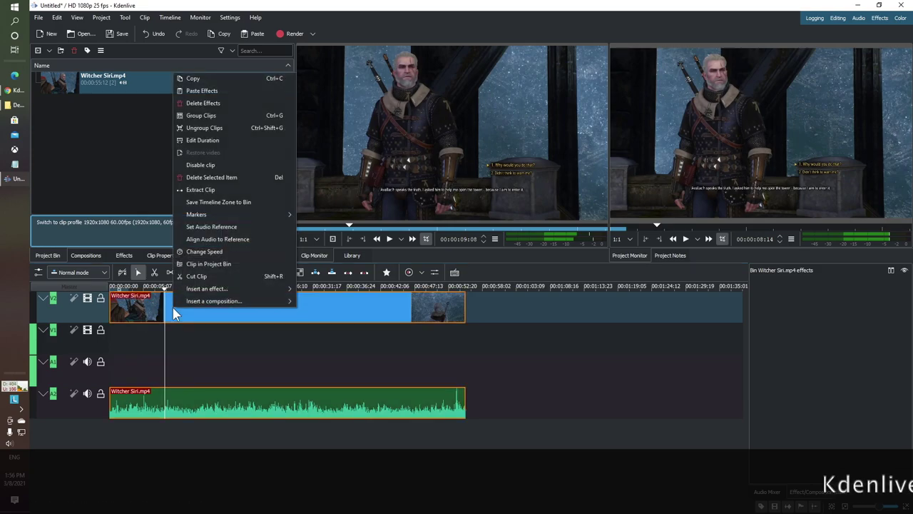
pyautogui.click(214, 251)
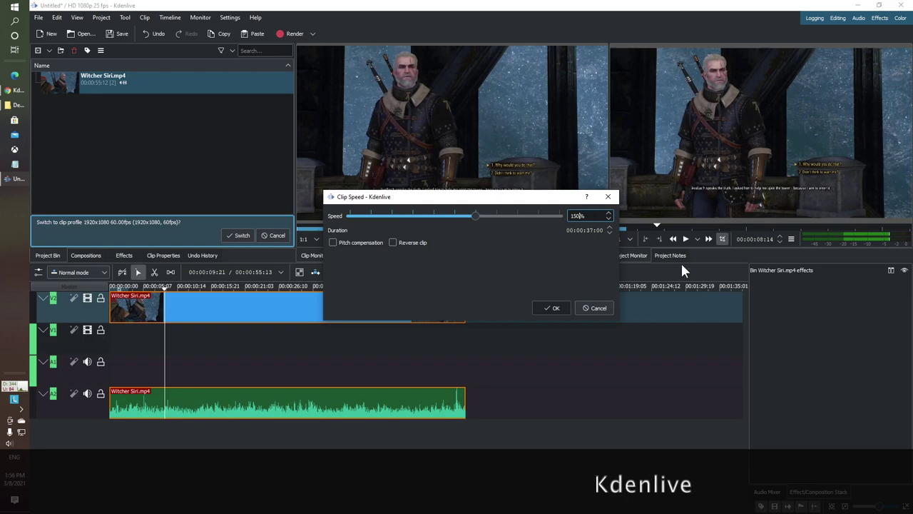
pyautogui.click(554, 309)
pyautogui.click(114, 332)
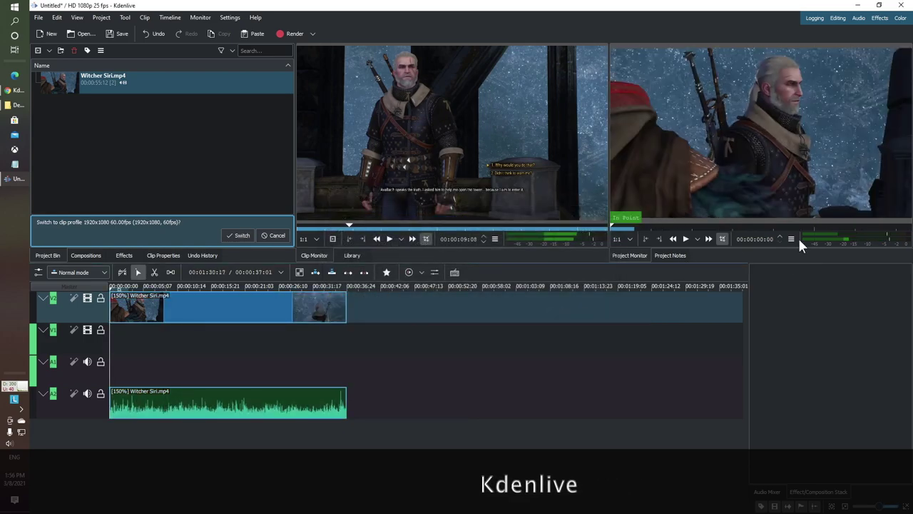
pyautogui.click(685, 240)
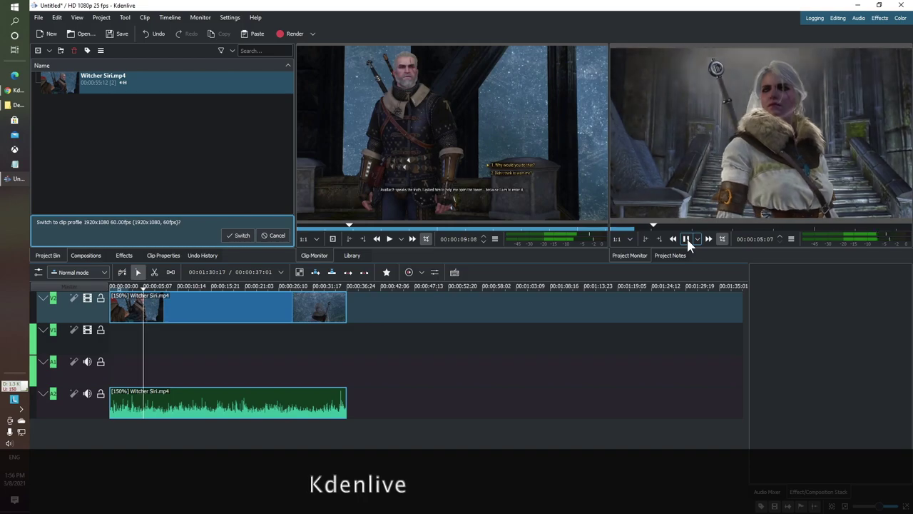
pyautogui.click(687, 240)
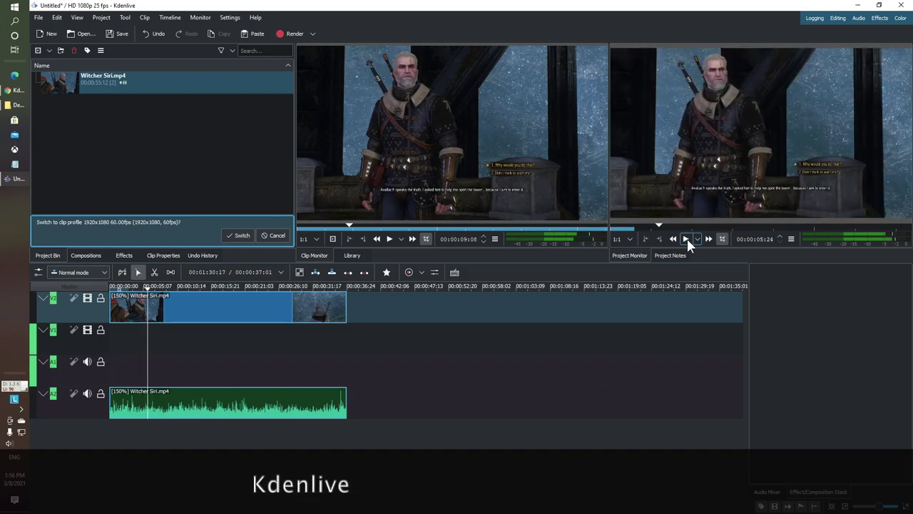
# Confirm 150% speed with pitch compensation on the Witcher Siri clip, then play from the project start
pyautogui.rightClick(205, 314)
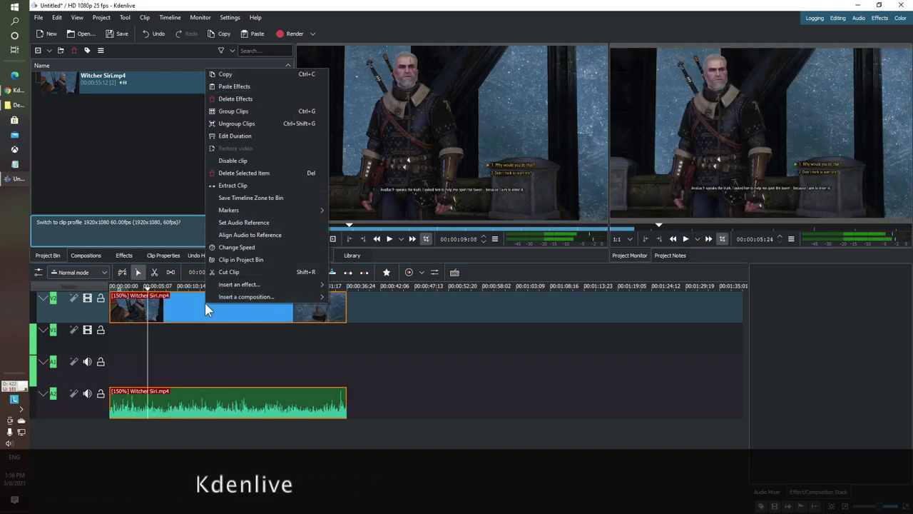
pyautogui.click(239, 248)
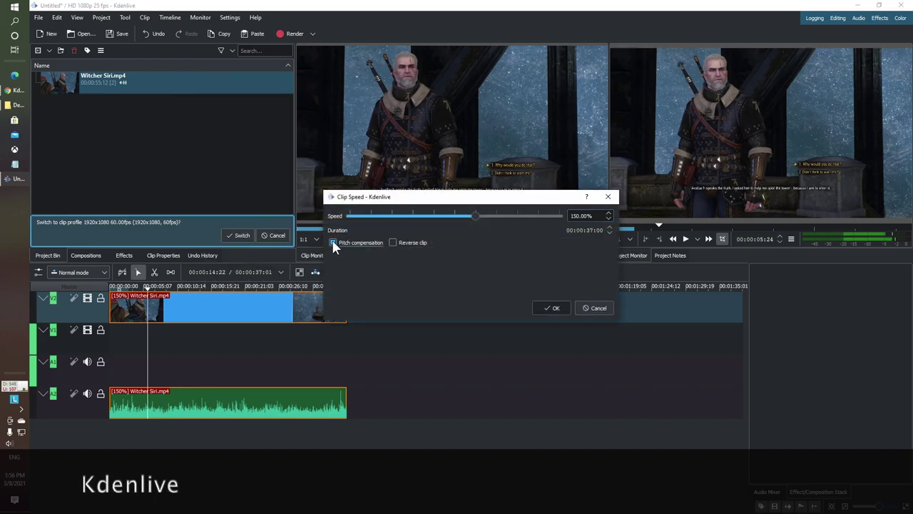
pyautogui.click(554, 309)
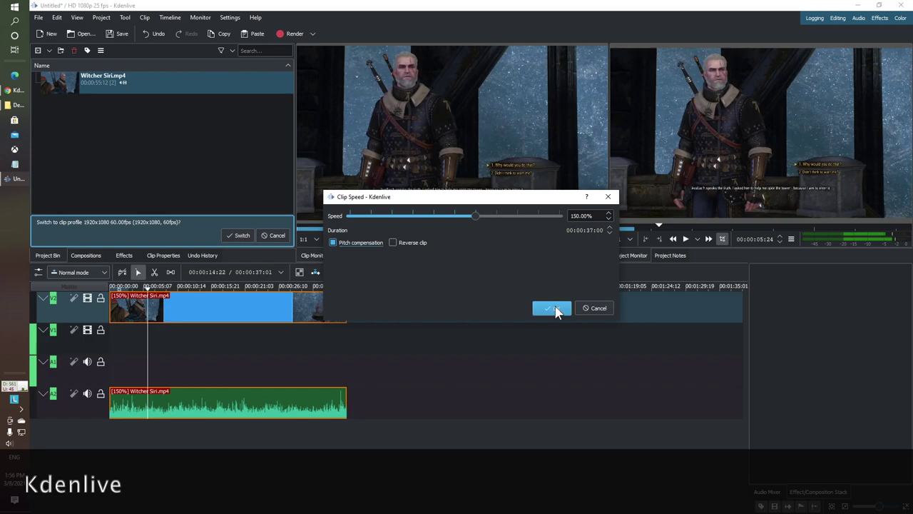
pyautogui.click(111, 329)
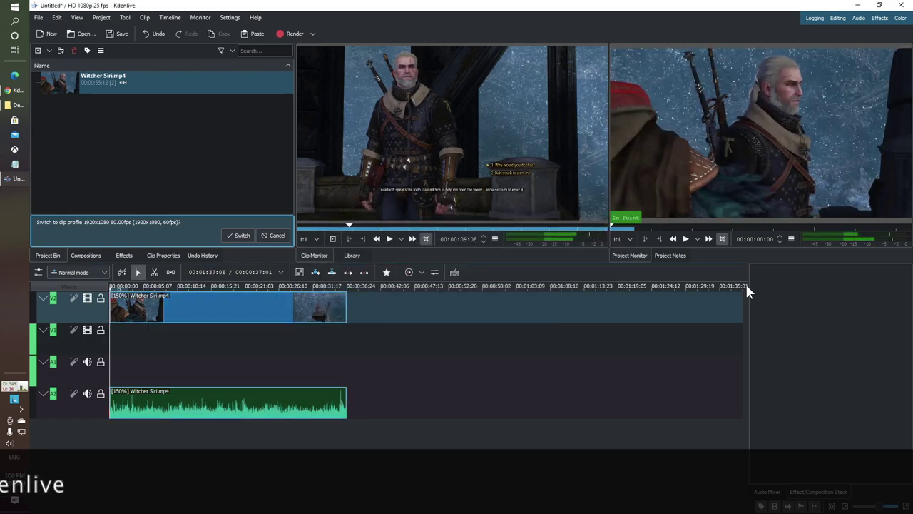
pyautogui.click(686, 240)
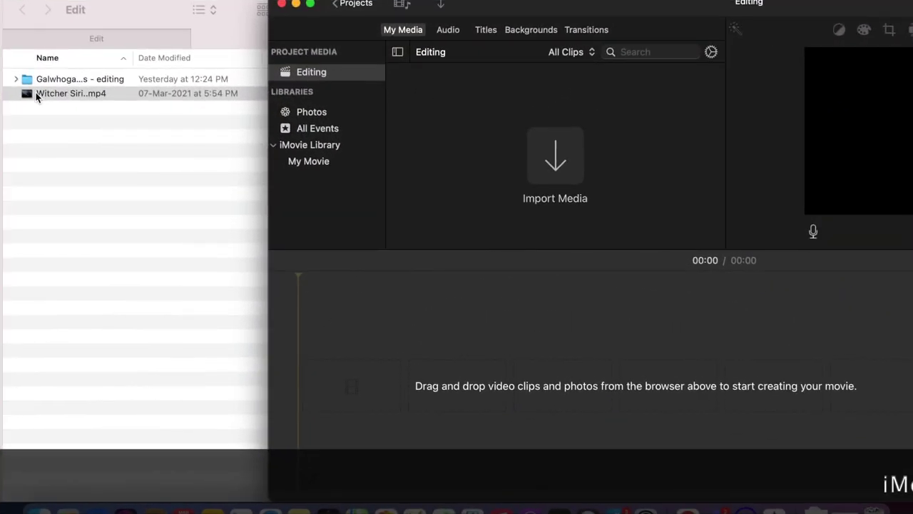
# Import Witcher Siri.mp4 and put it on the timeline as a 02:48 movie in full-screen iMovie, then play it
pyautogui.moveTo(560, 151); pyautogui.dragTo(561, 154)
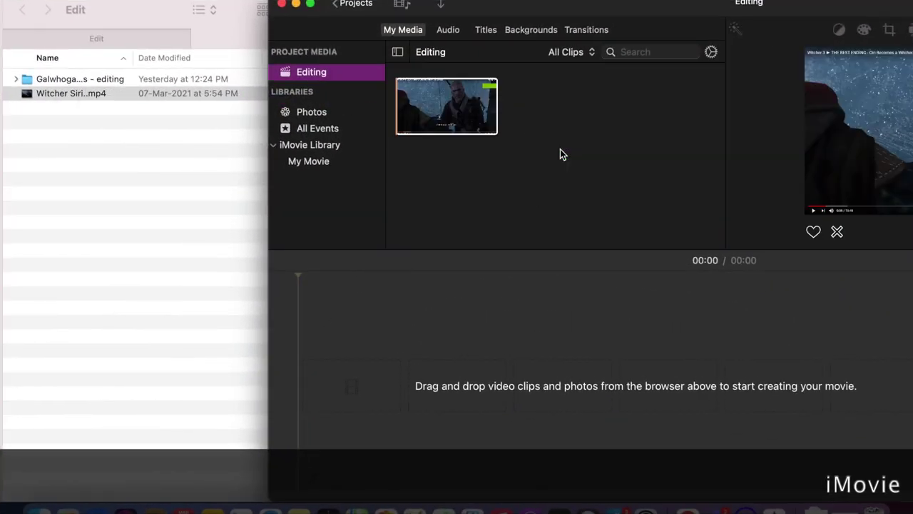
pyautogui.click(311, 6)
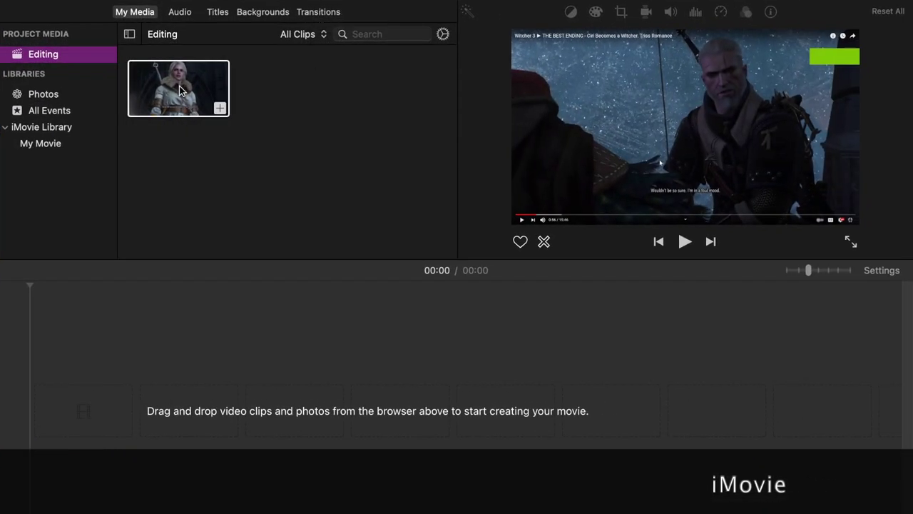
pyautogui.moveTo(180, 90); pyautogui.dragTo(89, 417)
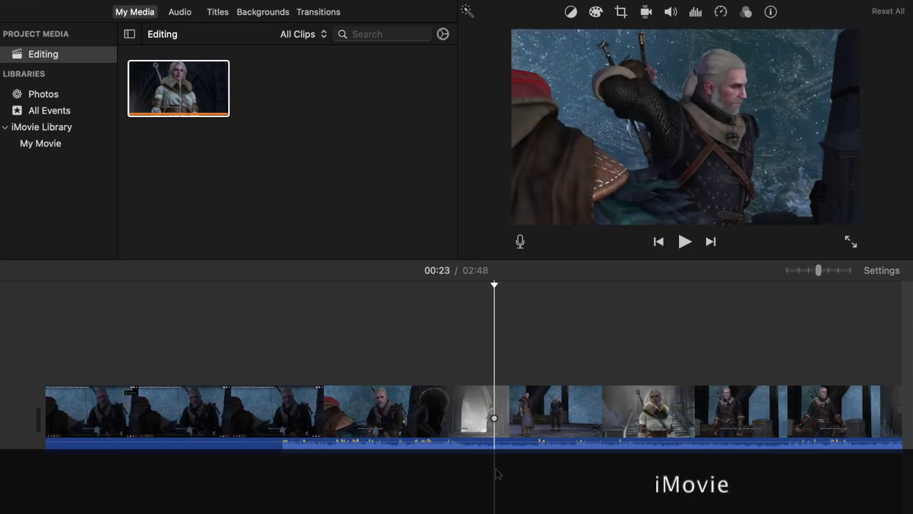
pyautogui.press('space')
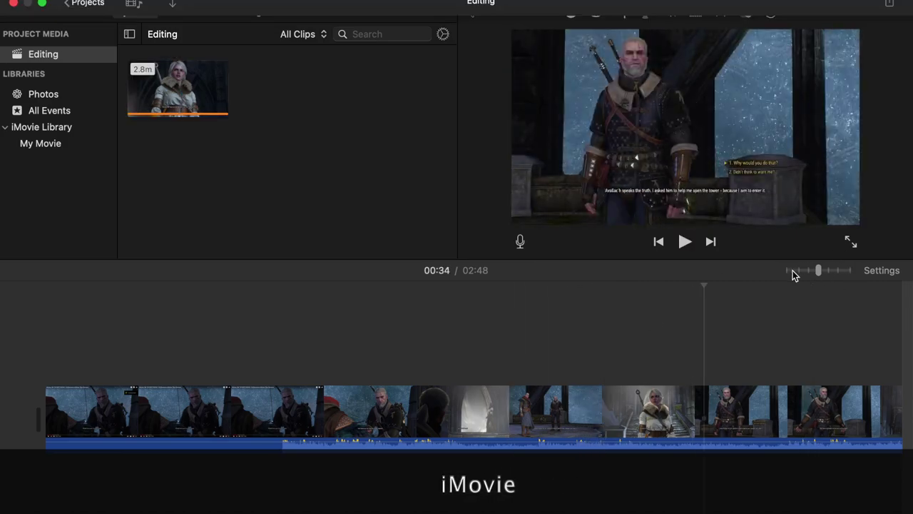
pyautogui.click(798, 271)
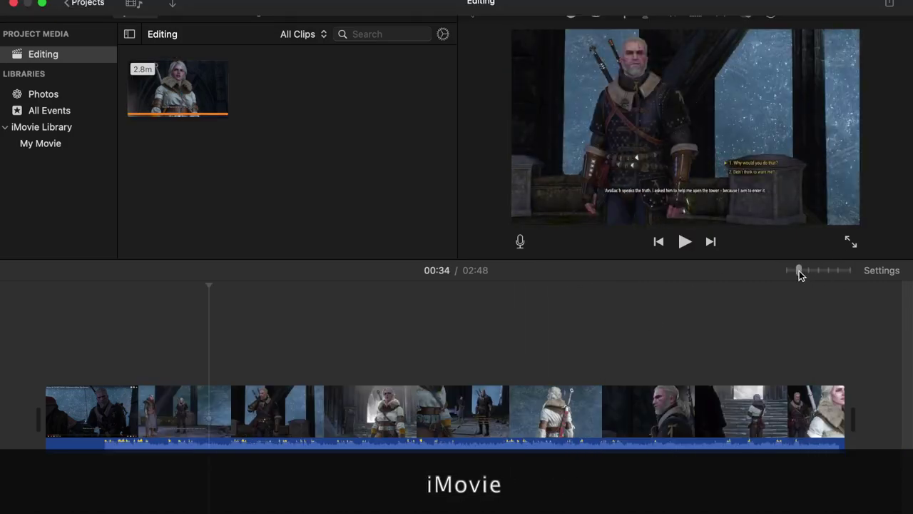
pyautogui.moveTo(847, 418); pyautogui.dragTo(533, 415)
pyautogui.moveTo(45, 418)
pyautogui.mouseDown()
pyautogui.moveTo(145, 426)
pyautogui.moveTo(45, 421)
pyautogui.mouseUp()
pyautogui.moveTo(537, 402); pyautogui.dragTo(912, 380)
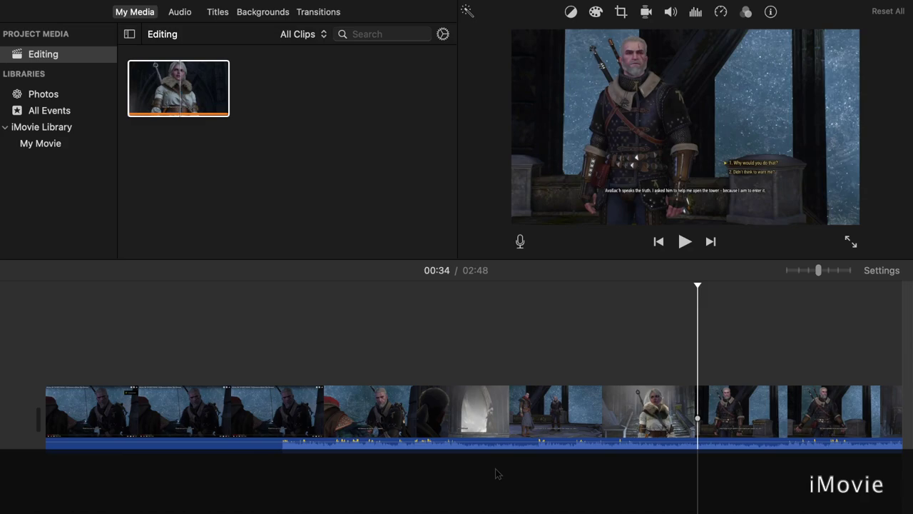
# Select a range of the Witcher clip starting at 00:23
pyautogui.click(496, 470)
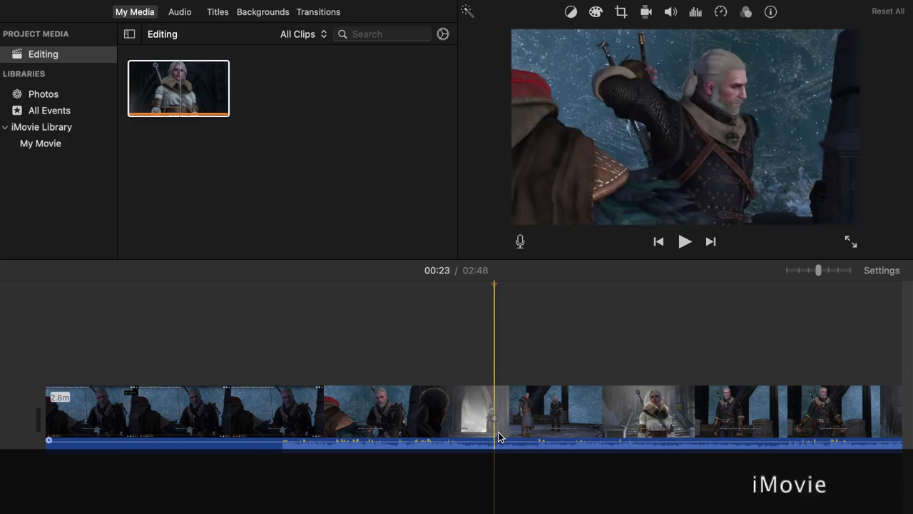
pyautogui.click(494, 430)
pyautogui.moveTo(495, 433); pyautogui.dragTo(666, 465)
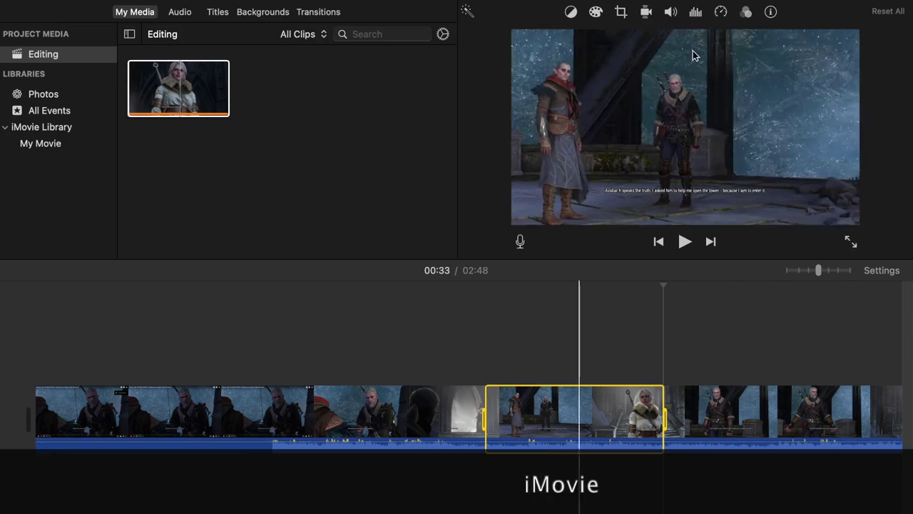
# Set the selected range to a custom 150% speed, then replay it from 00:23
pyautogui.click(721, 12)
pyautogui.click(603, 37)
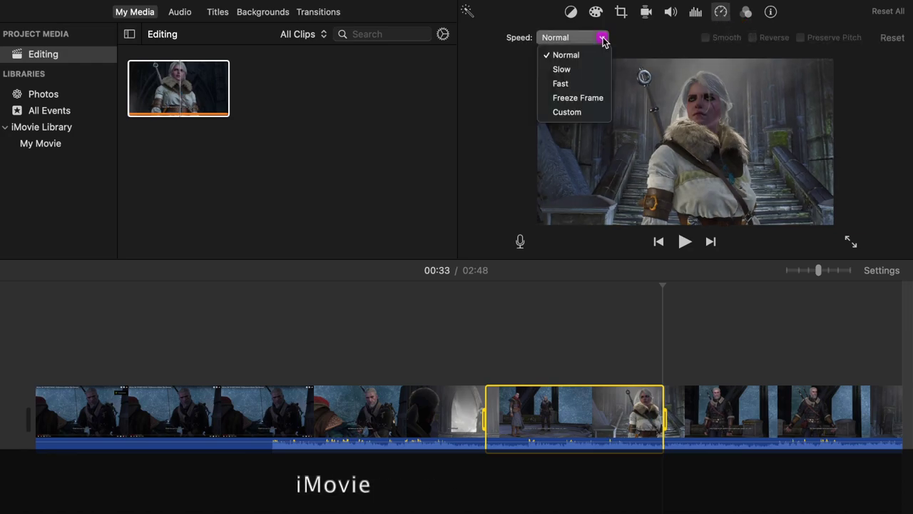
pyautogui.click(567, 109)
pyautogui.click(633, 38)
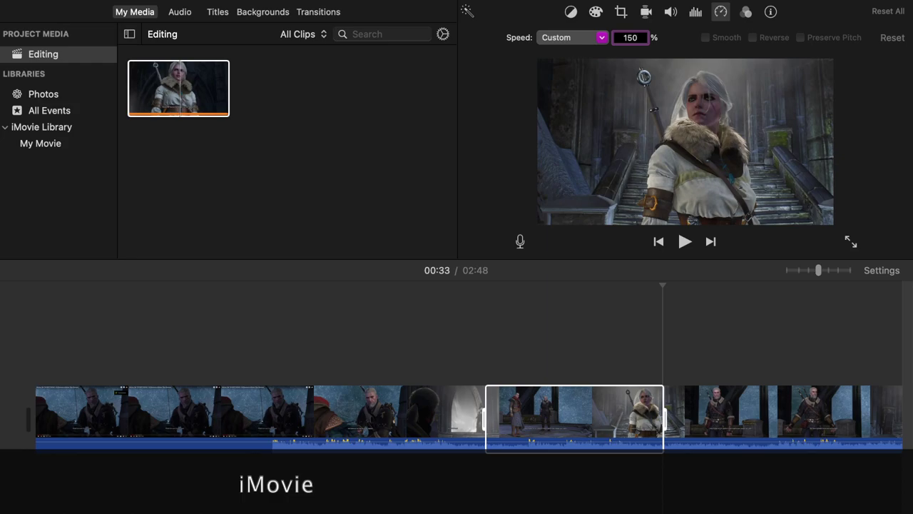
pyautogui.press('Return')
pyautogui.click(485, 483)
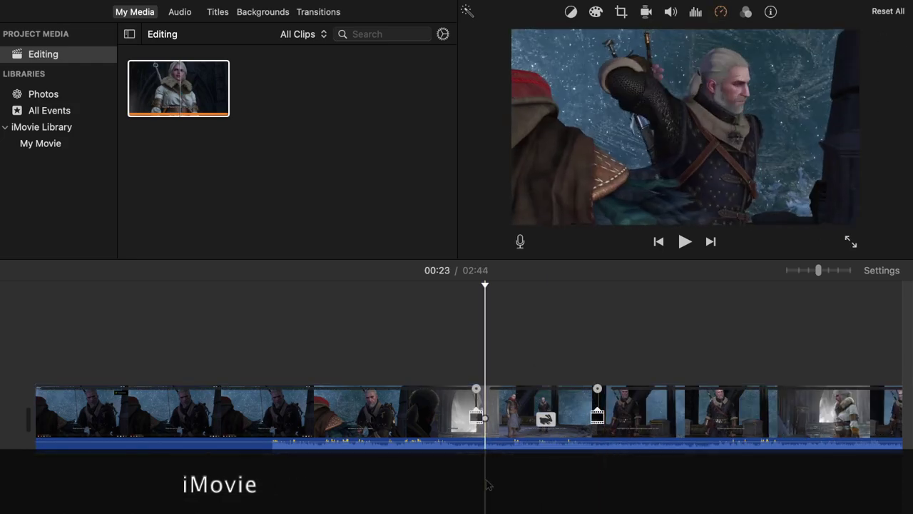
pyautogui.press('space')
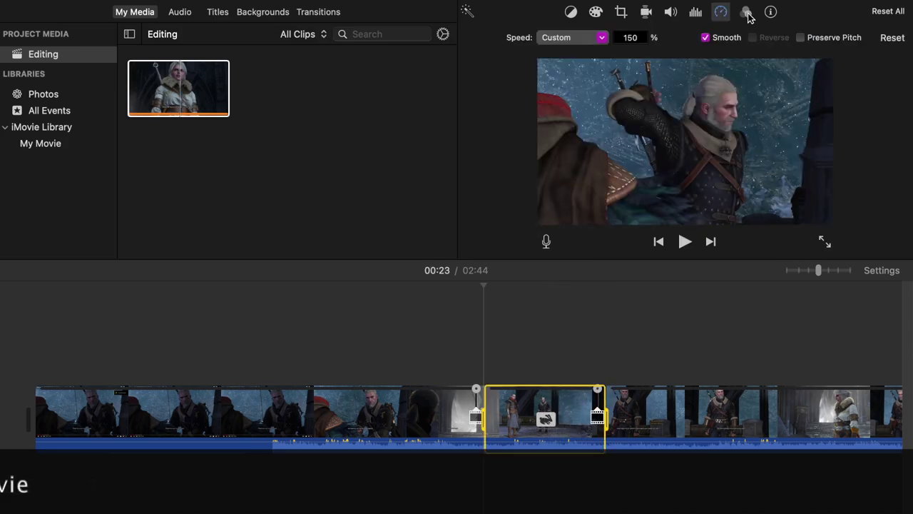
# Add the Pitch Down 1 audio effect to the Witcher clip, play it, then return to 00:23
pyautogui.click(747, 12)
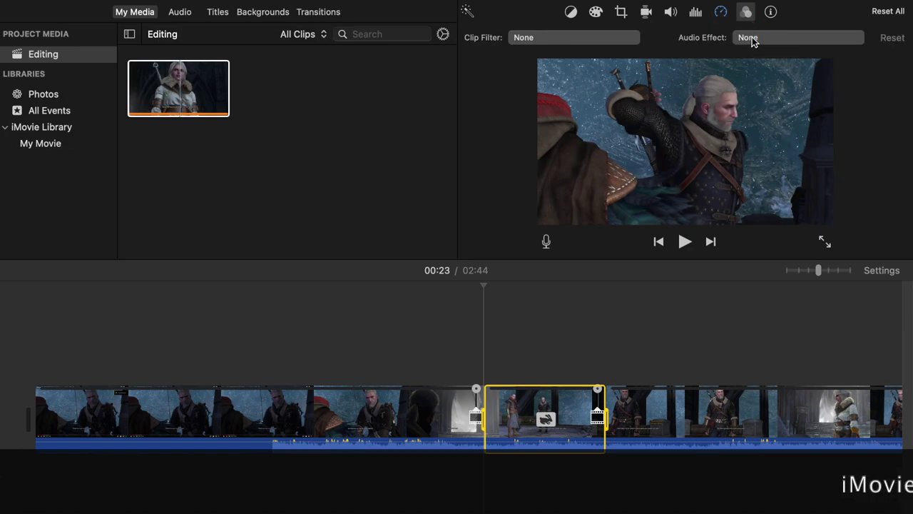
pyautogui.click(752, 40)
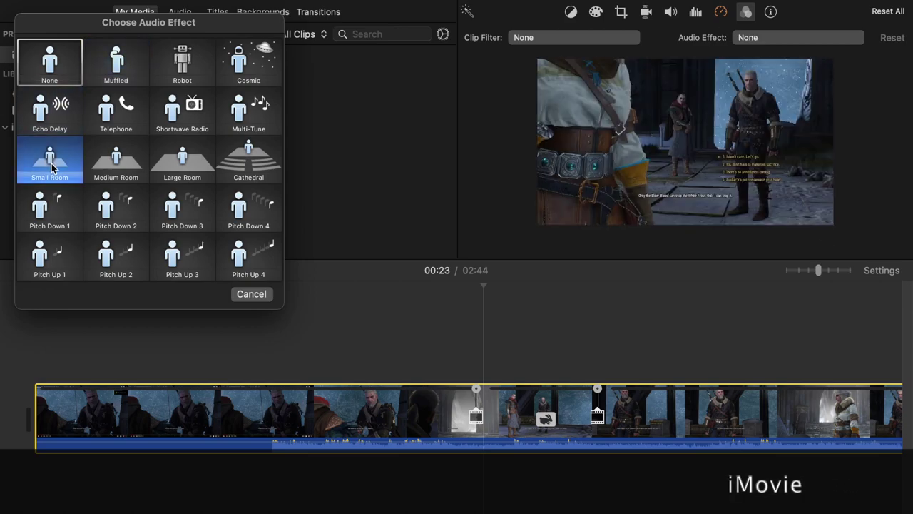
pyautogui.click(57, 214)
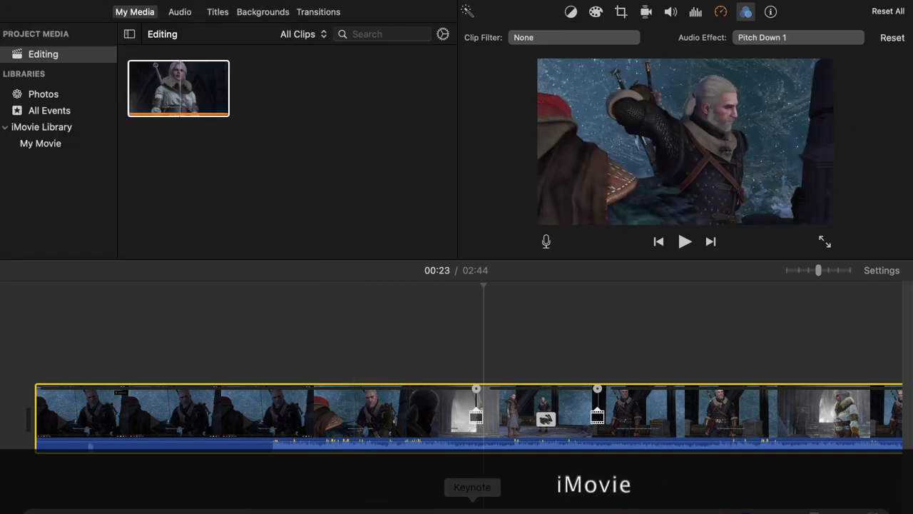
pyautogui.press('space')
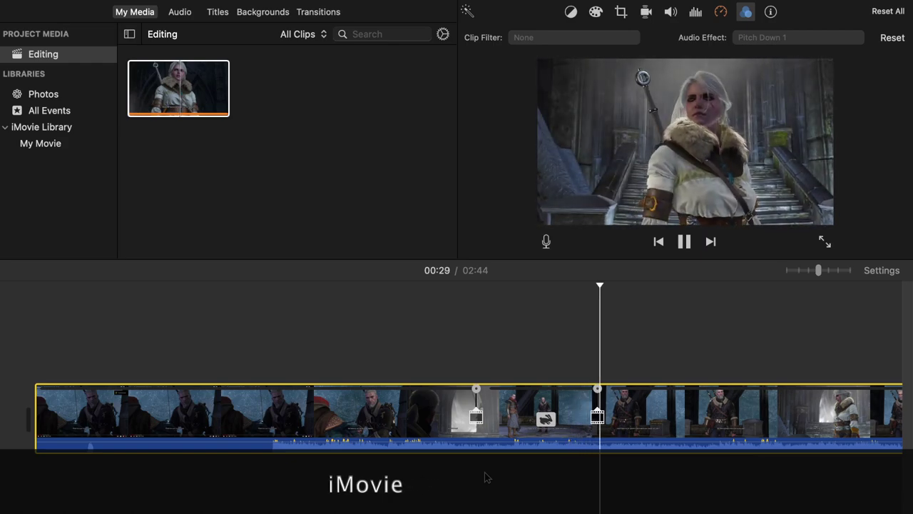
pyautogui.click(485, 477)
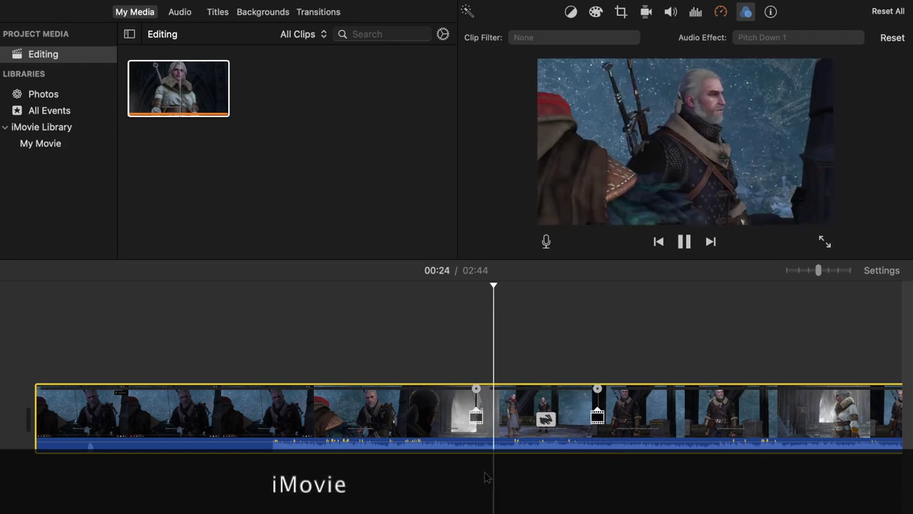
# Change the clip's audio effect to Pitch Down 2 and replay the section from 00:23
pyautogui.press('space')
pyautogui.click(799, 39)
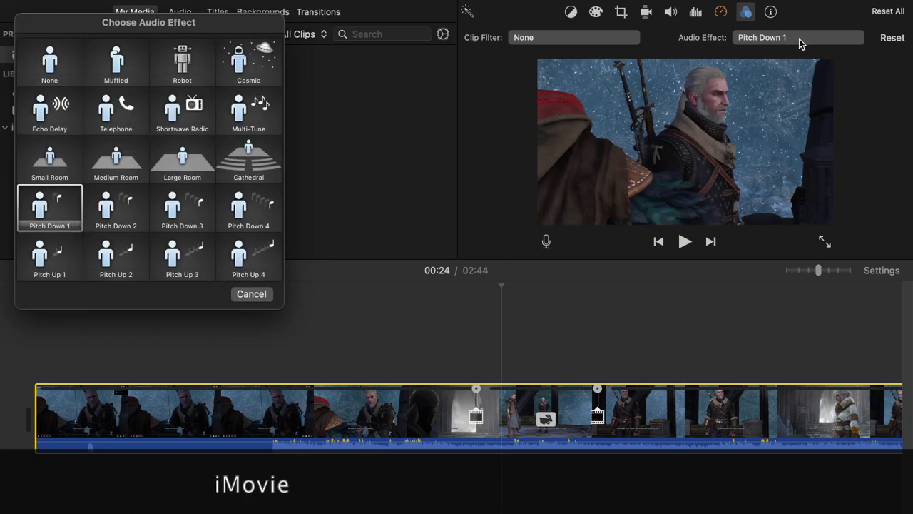
pyautogui.click(120, 218)
pyautogui.click(481, 491)
pyautogui.press('space')
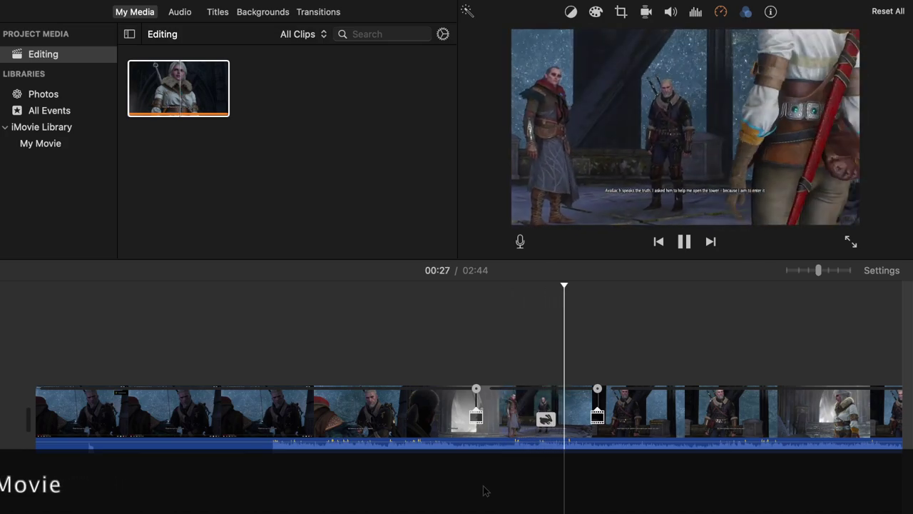
pyautogui.press('space')
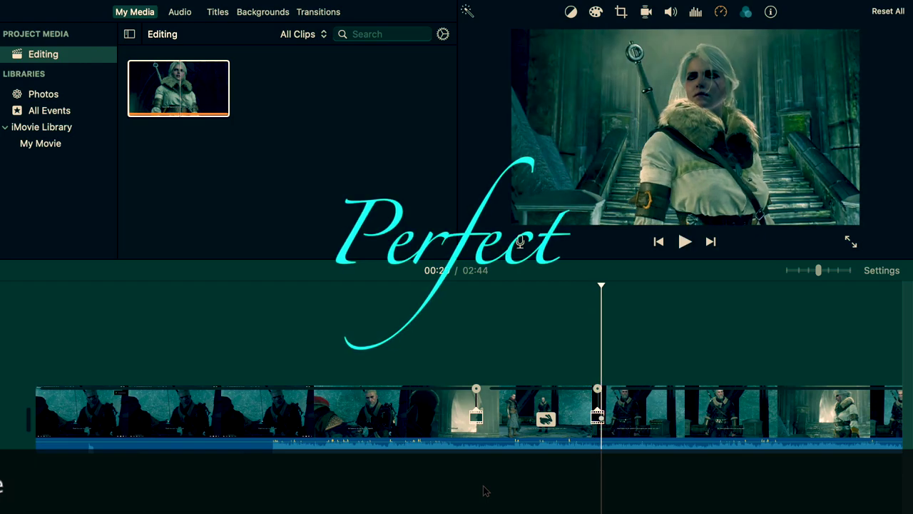